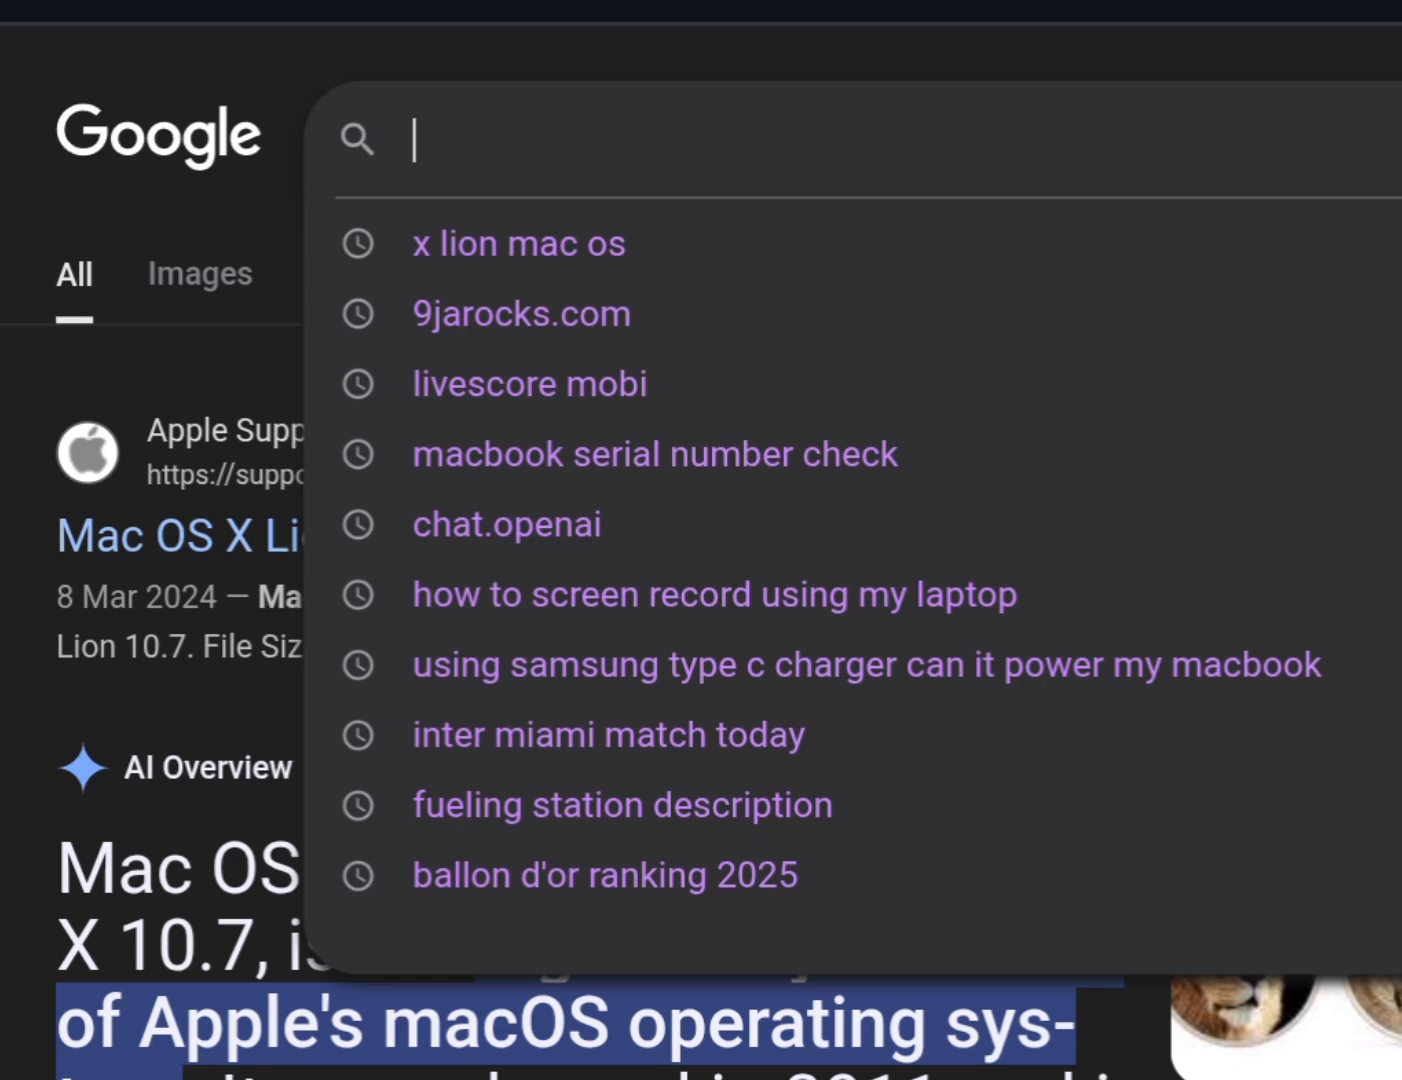
- Search Google for "x lion mac os"
{"action": "type", "text": "x l"}
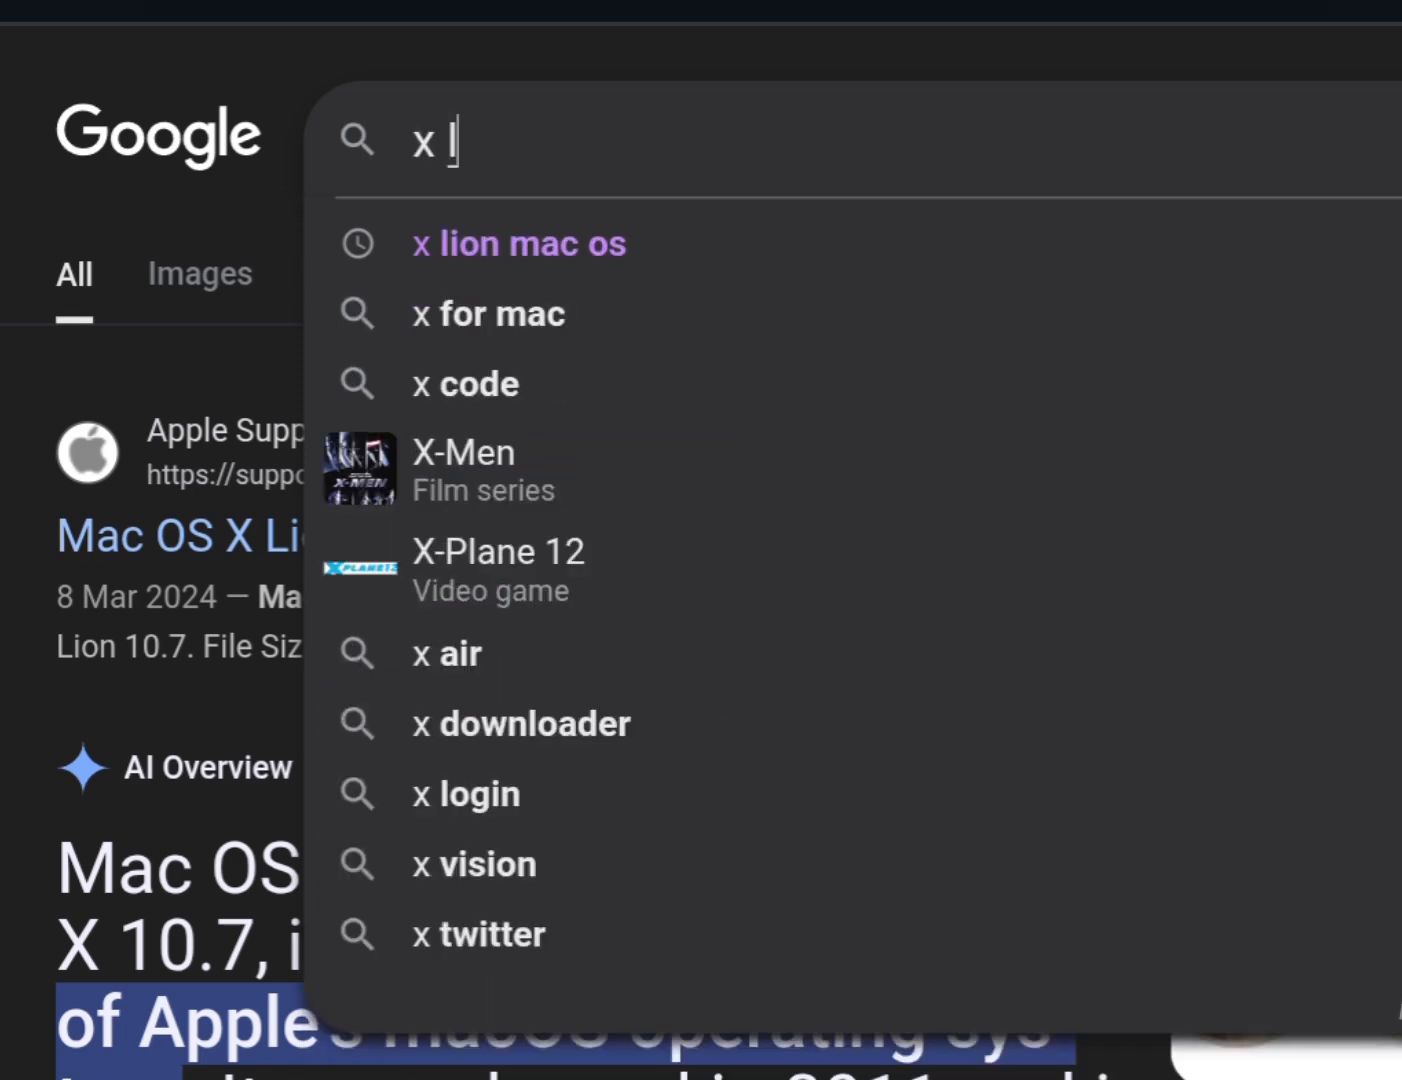
{"action": "type", "text": "ion "}
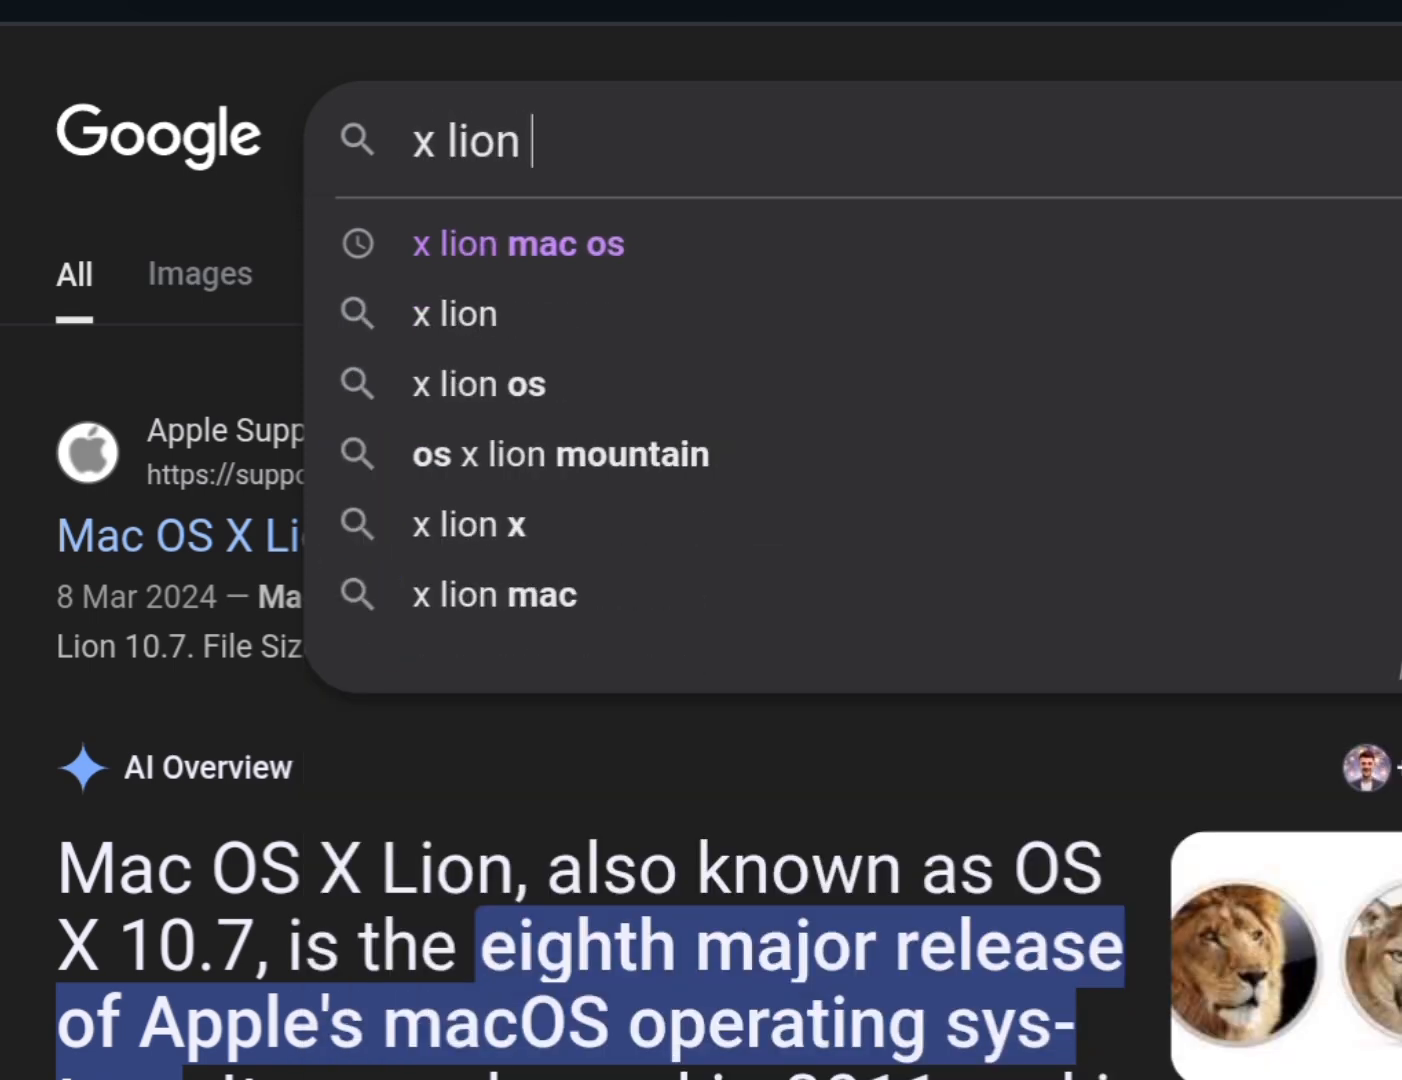
{"action": "type", "text": "mac os"}
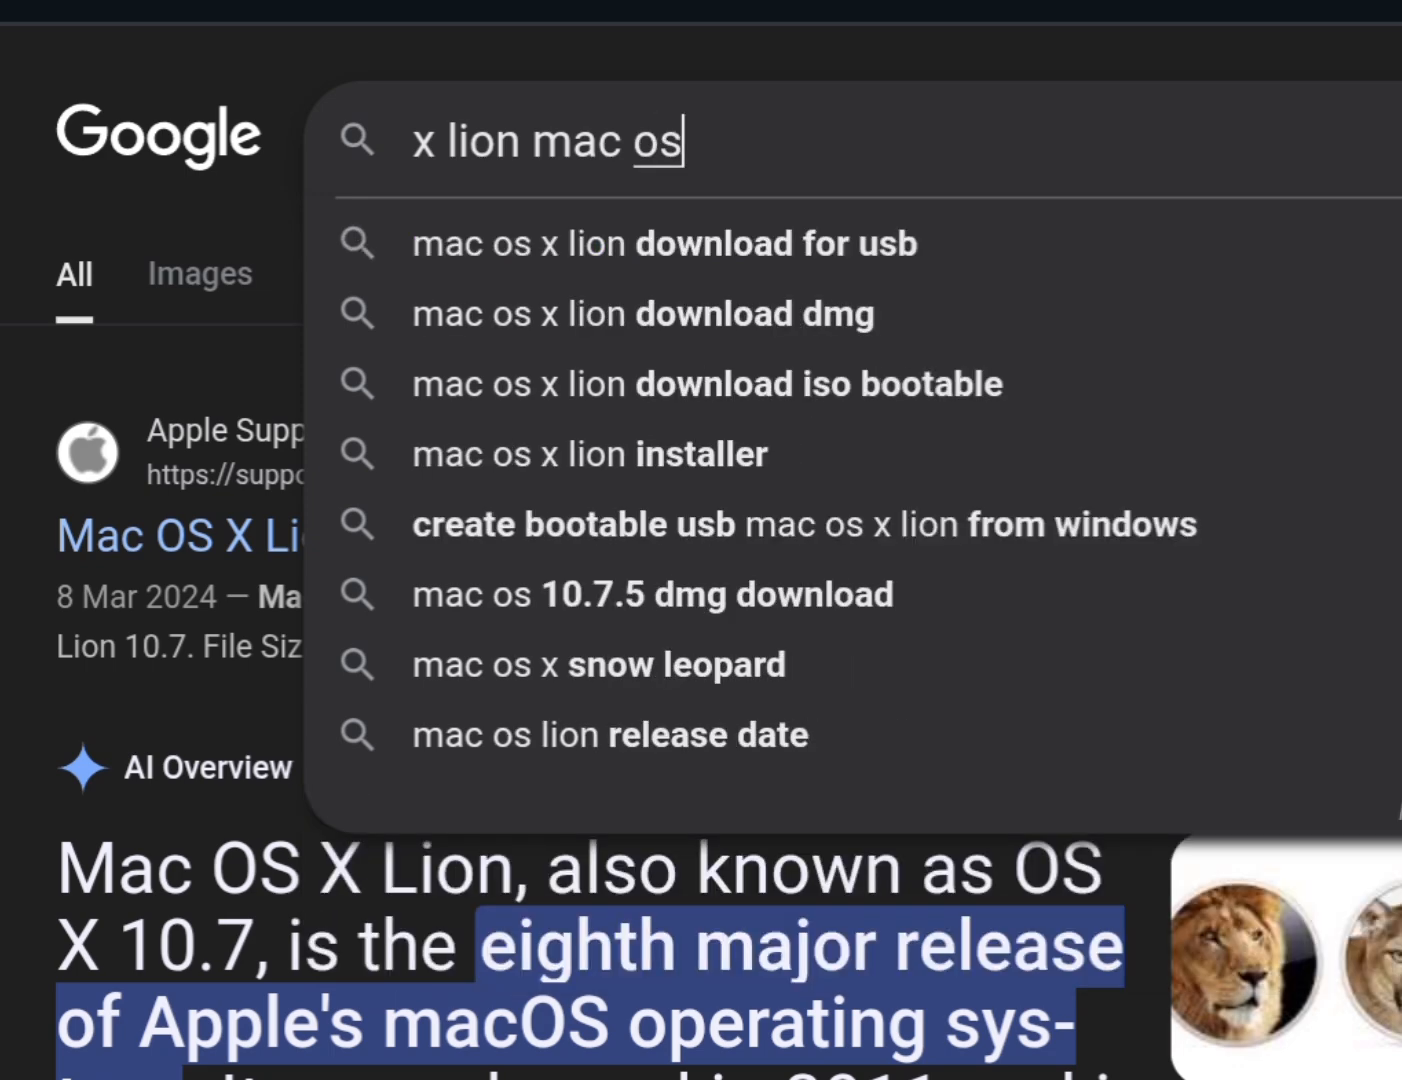
{"action": "key", "text": "Return"}
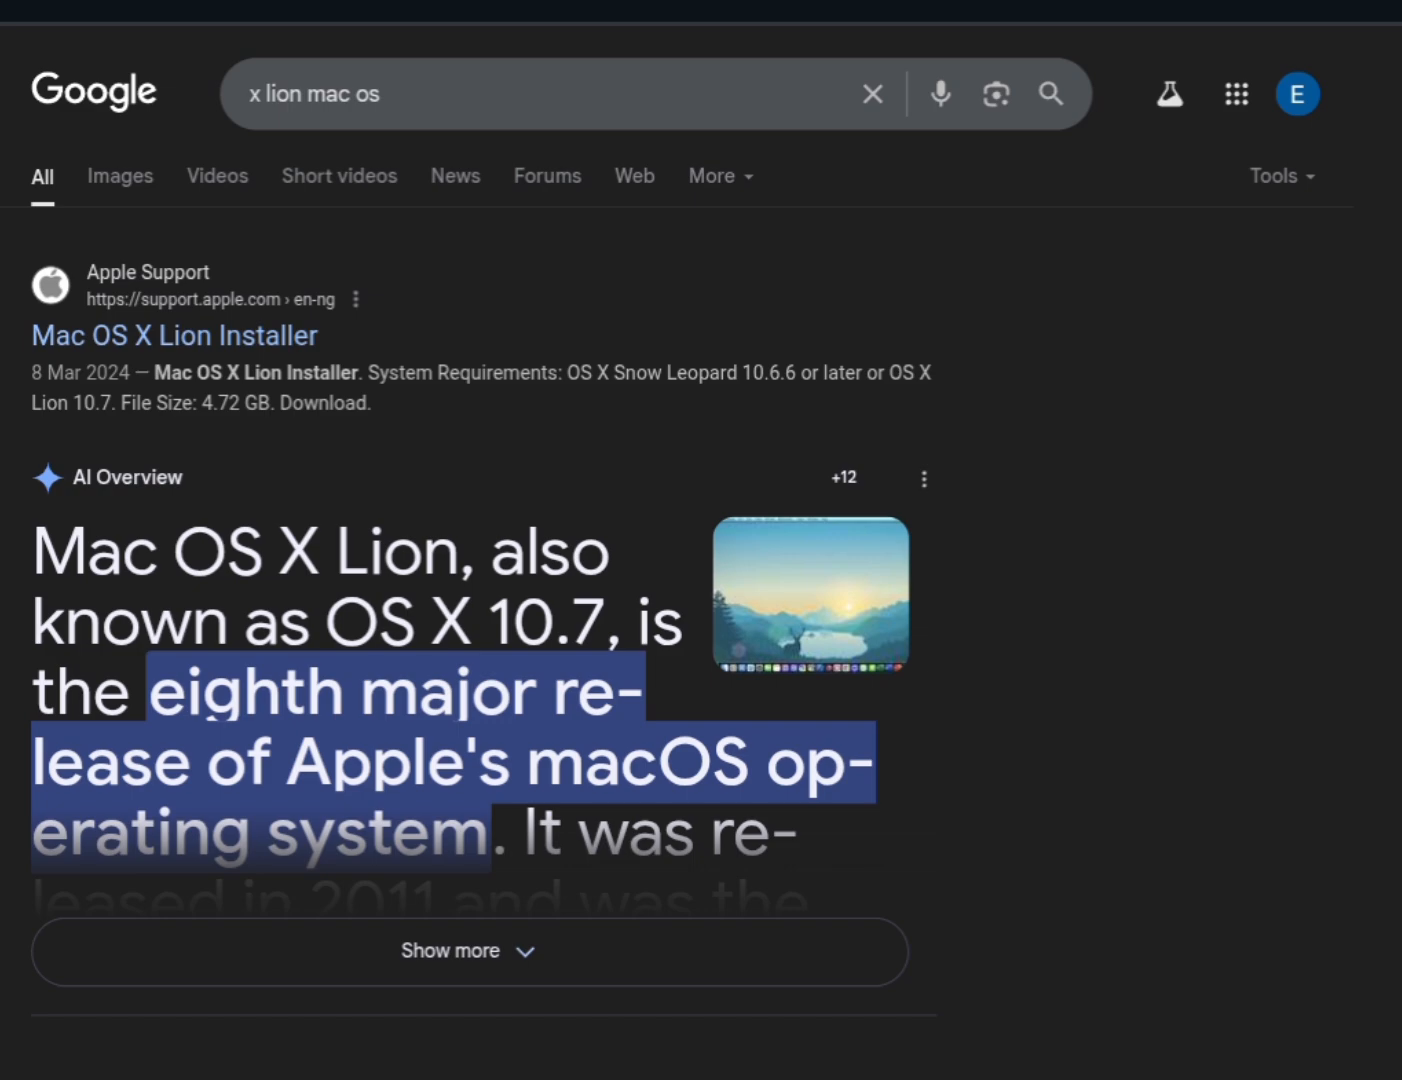
{"action": "left_click", "coordinate": [176, 335]}
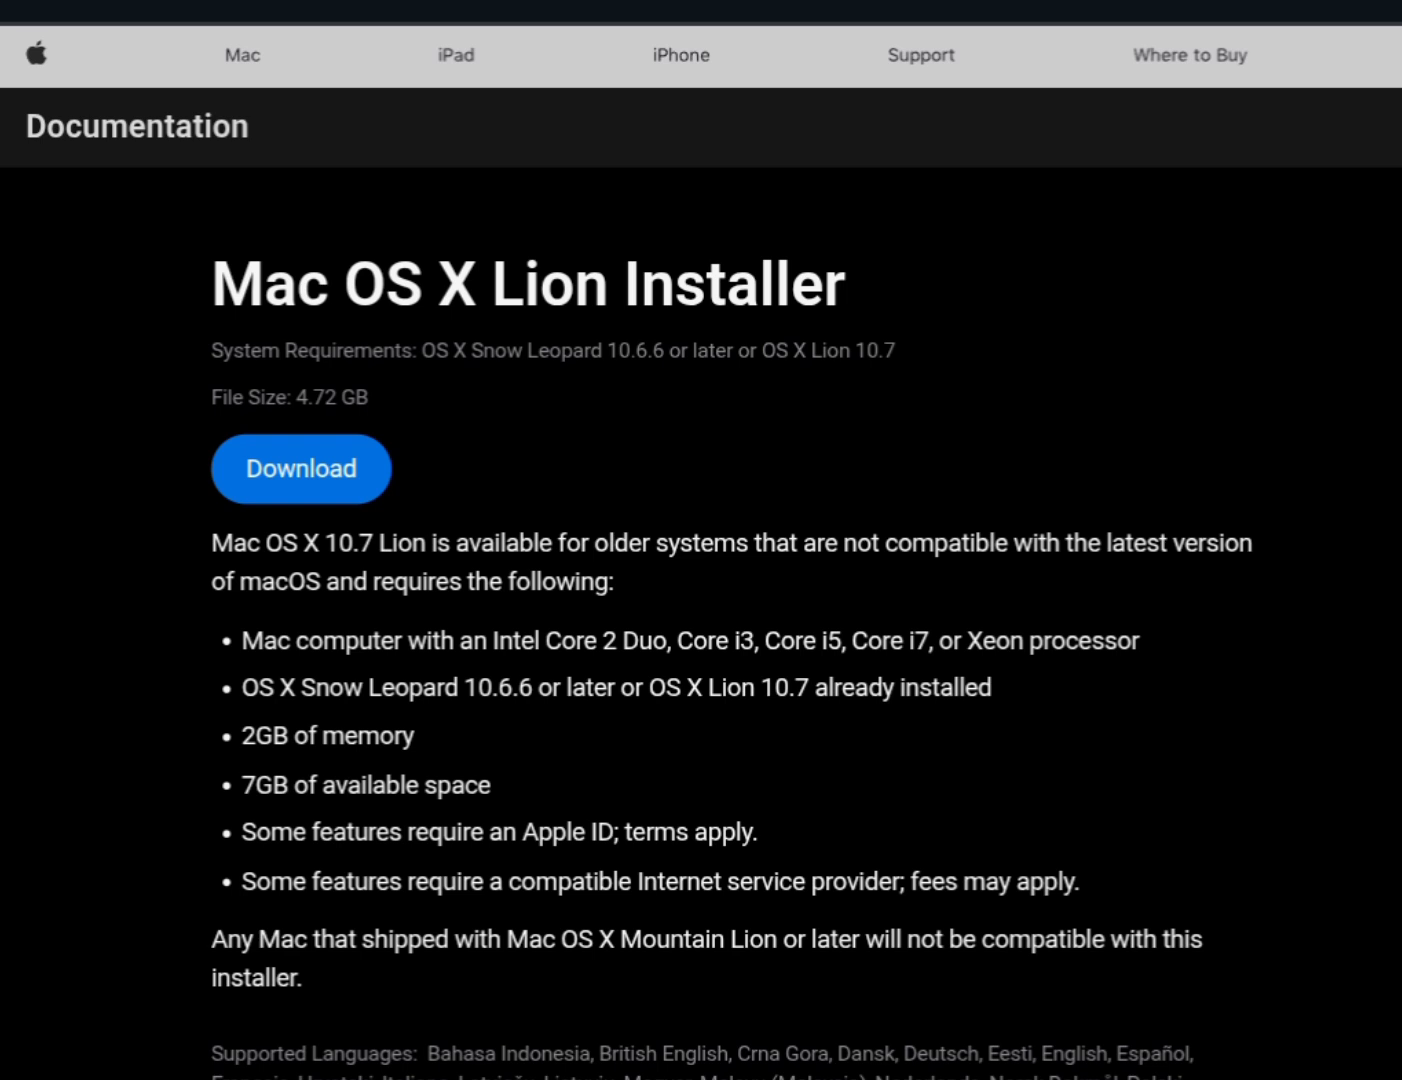
{"action": "left_click", "coordinate": [301, 469]}
{"action": "left_click", "coordinate": [301, 468]}
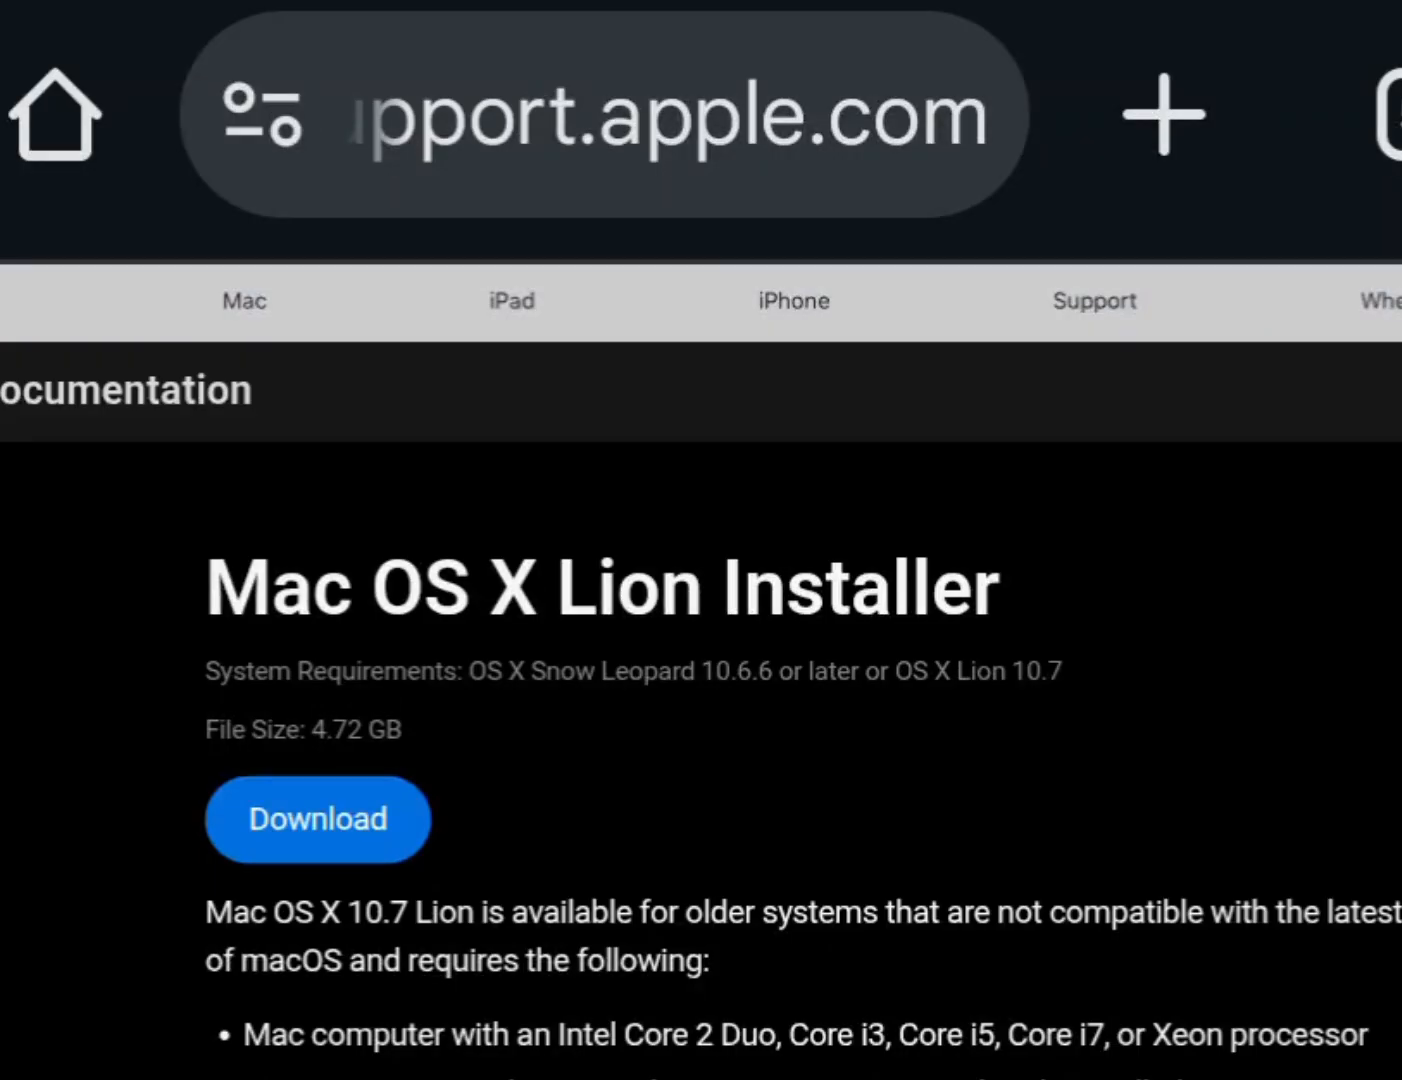
- Search the web for "transmac download"
{"action": "left_click", "coordinate": [610, 117]}
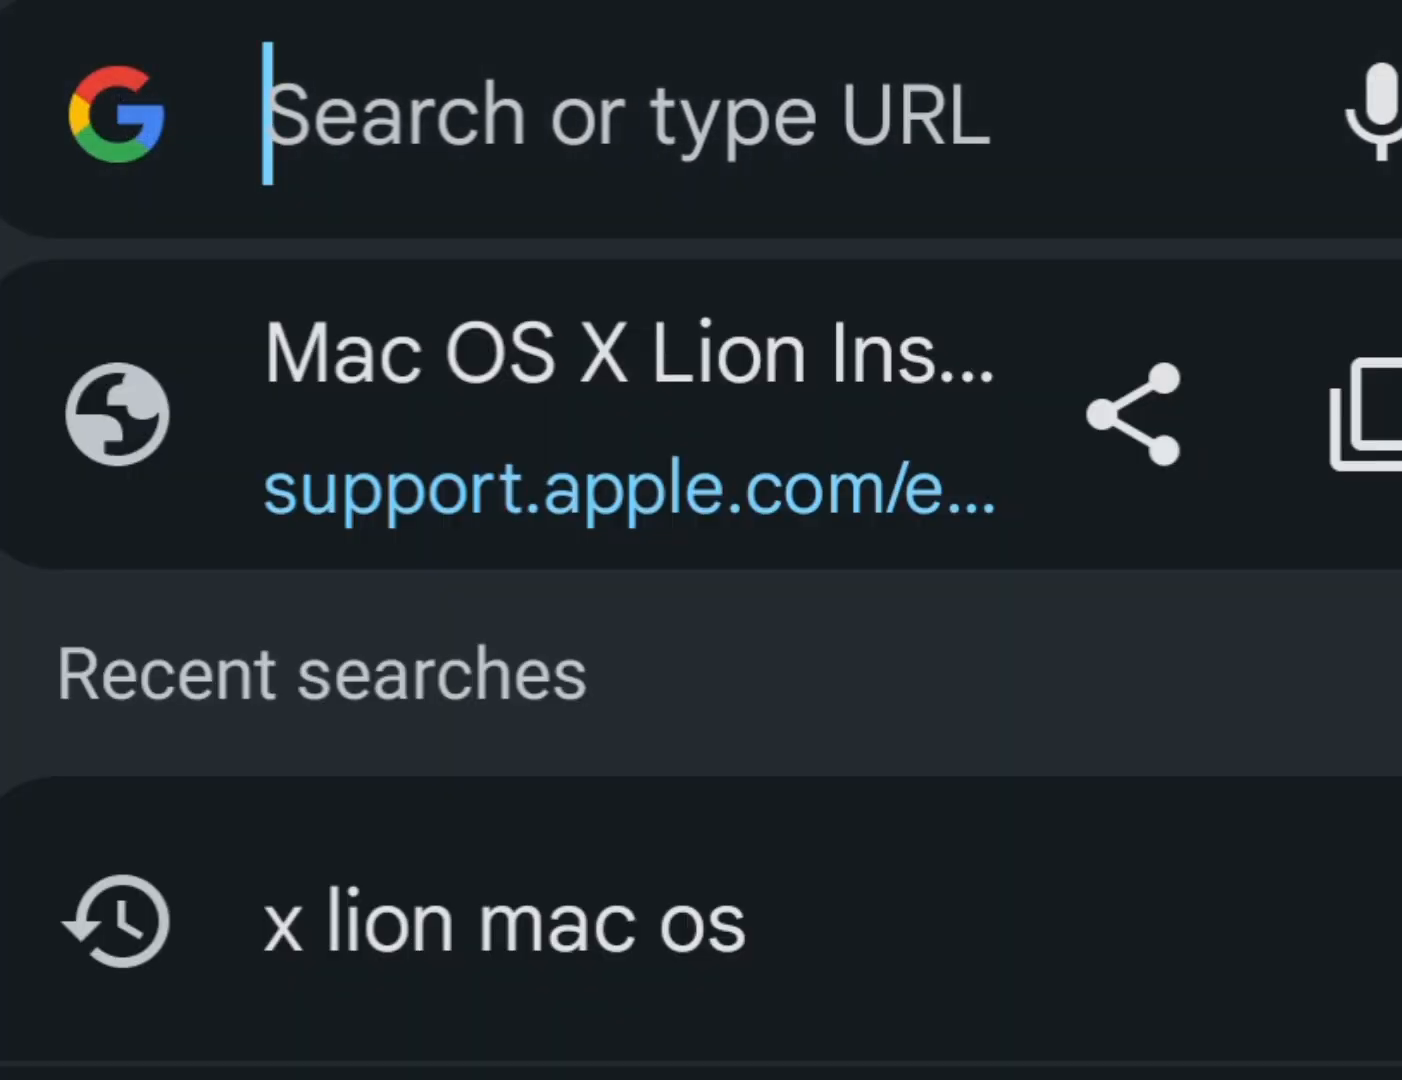
{"action": "type", "text": "trans"}
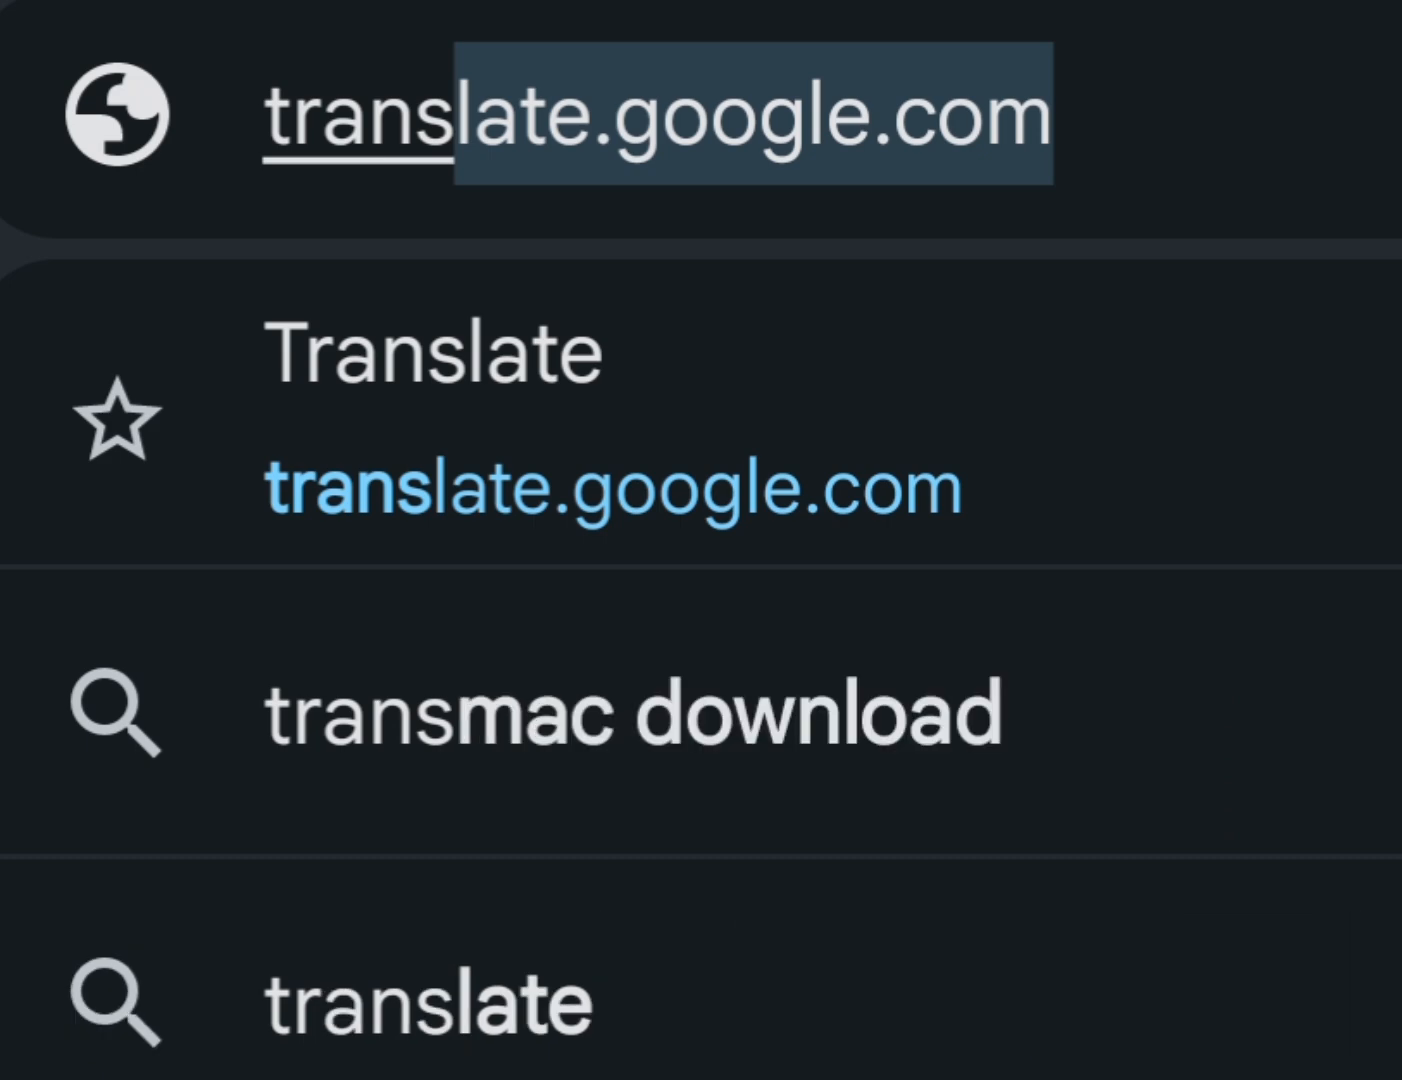
{"action": "type", "text": "ma"}
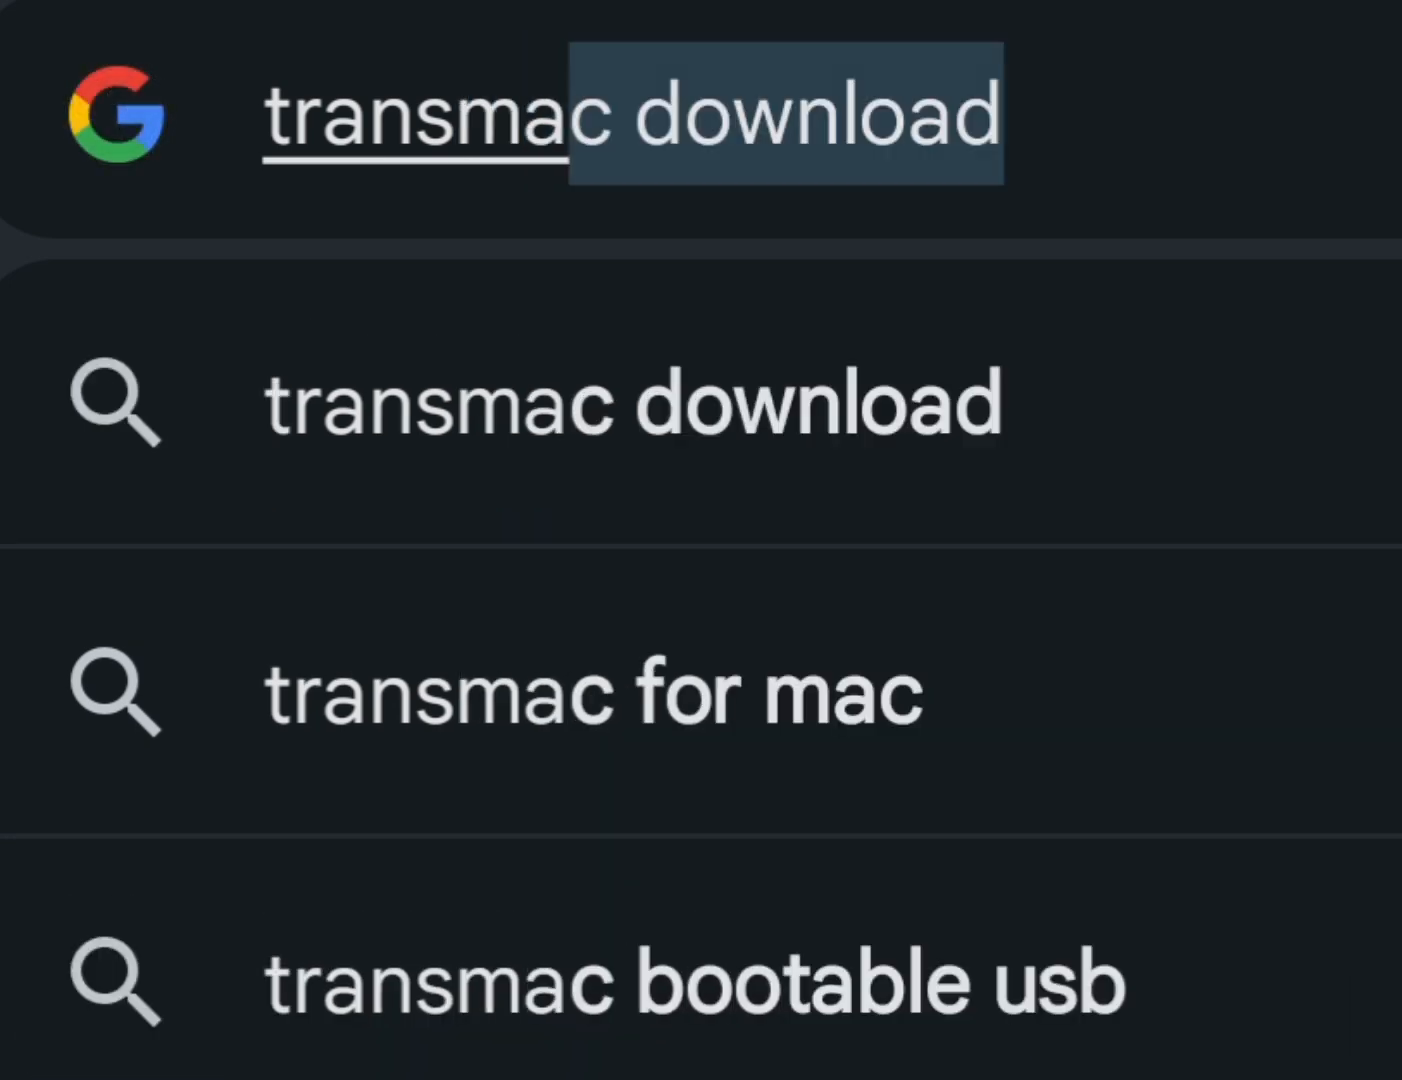
{"action": "type", "text": "c "}
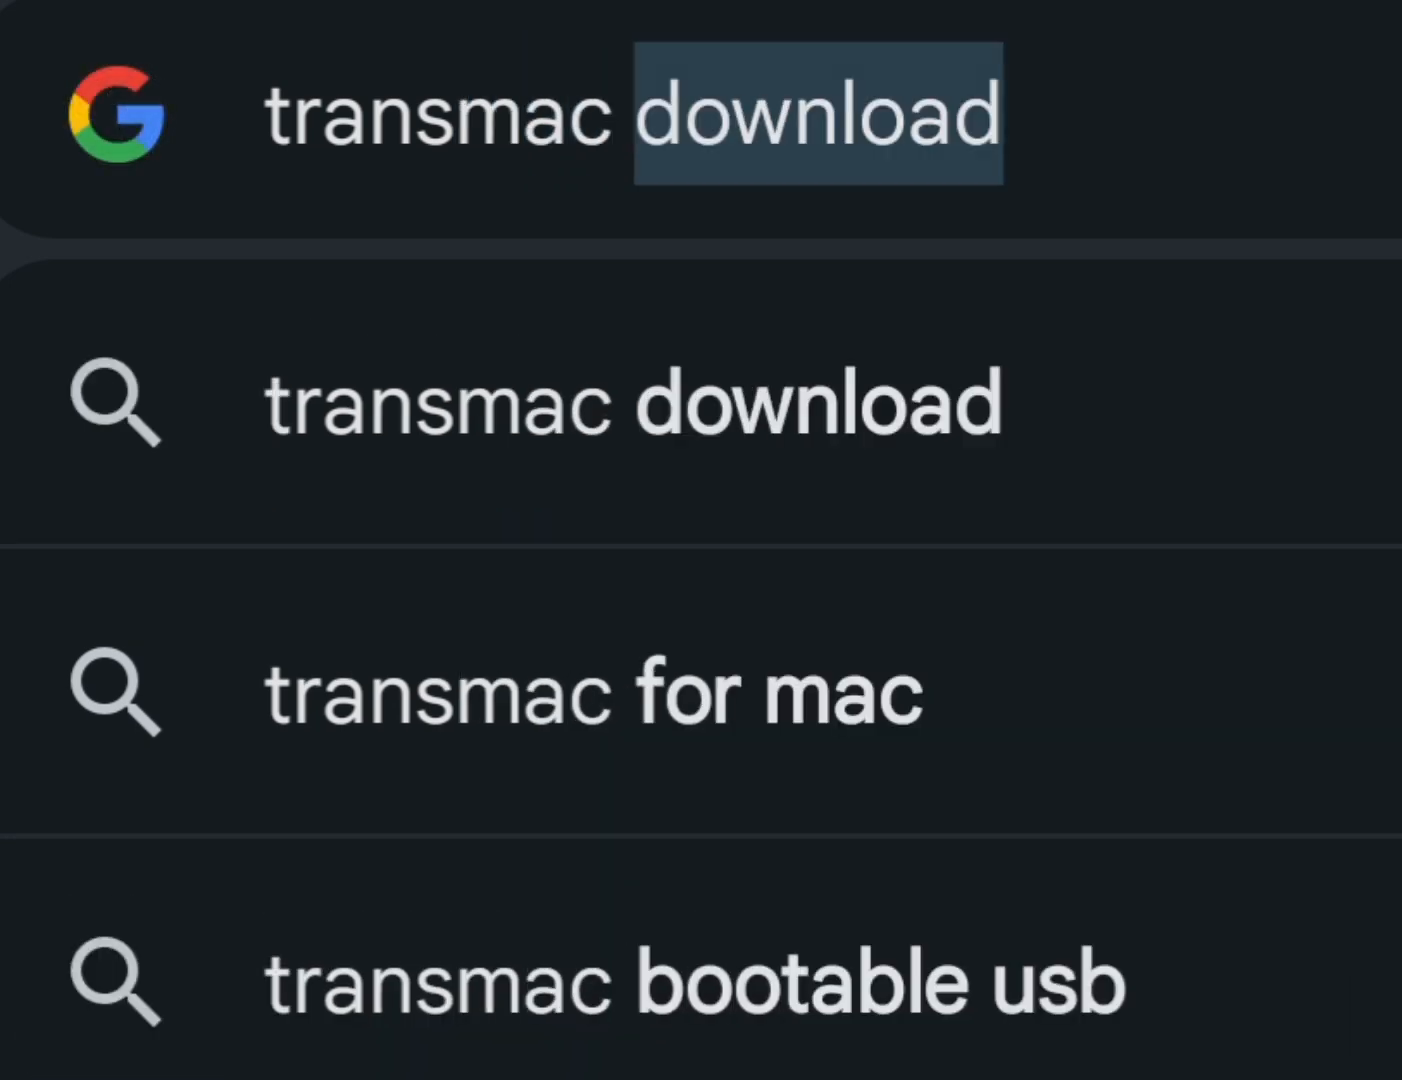
{"action": "type", "text": "downloa"}
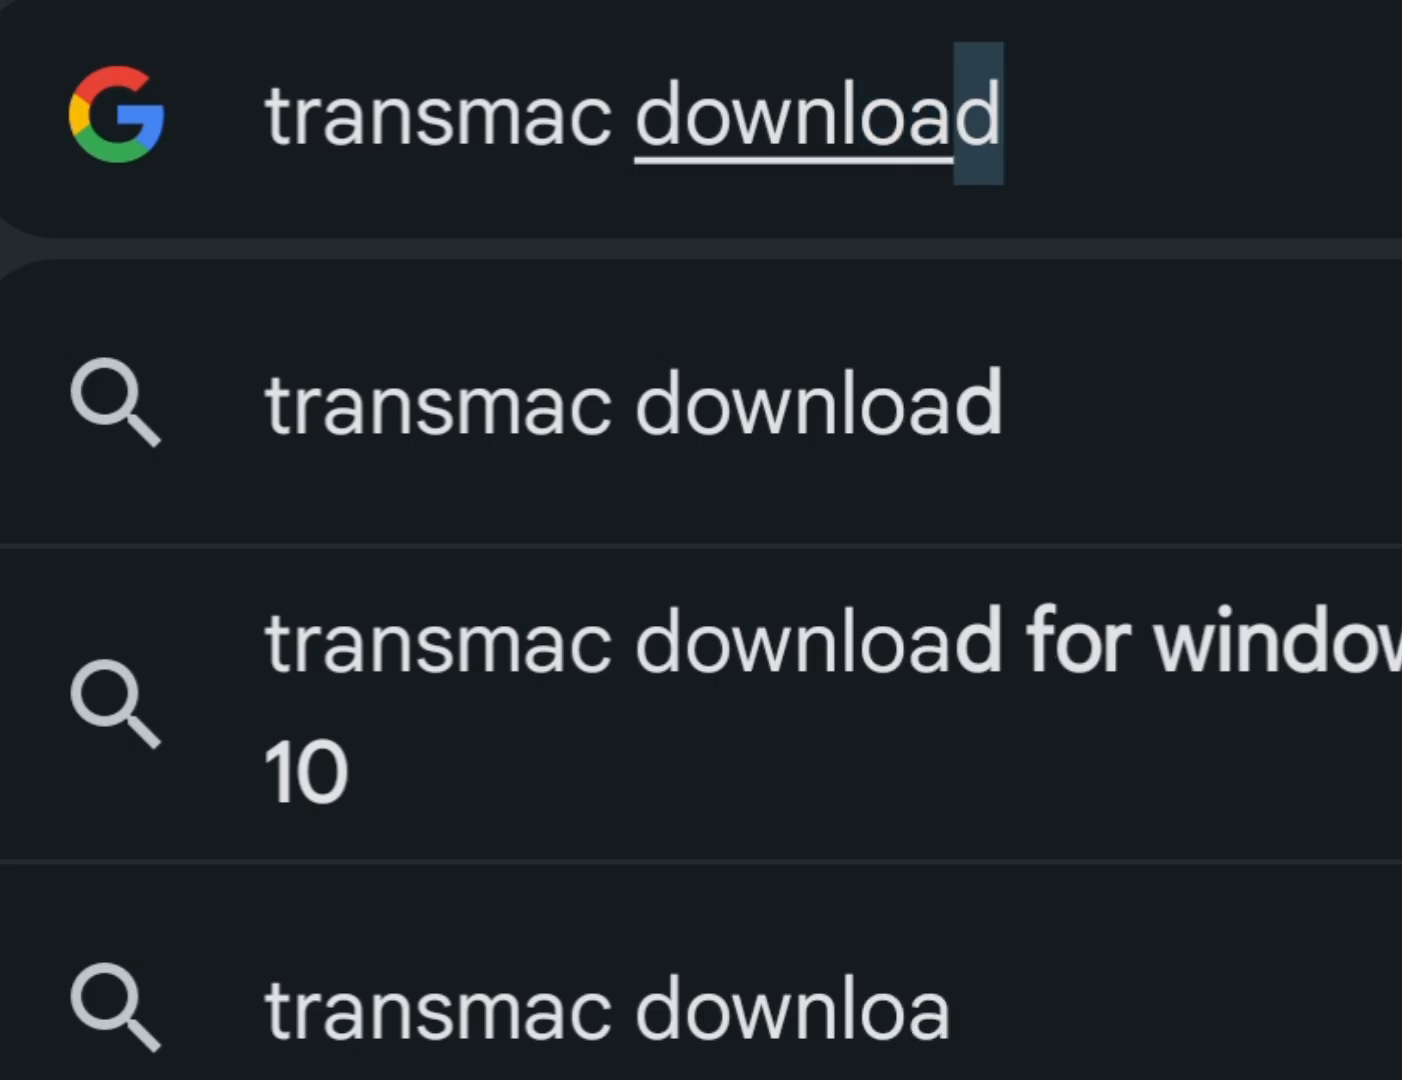
{"action": "key", "text": "Return"}
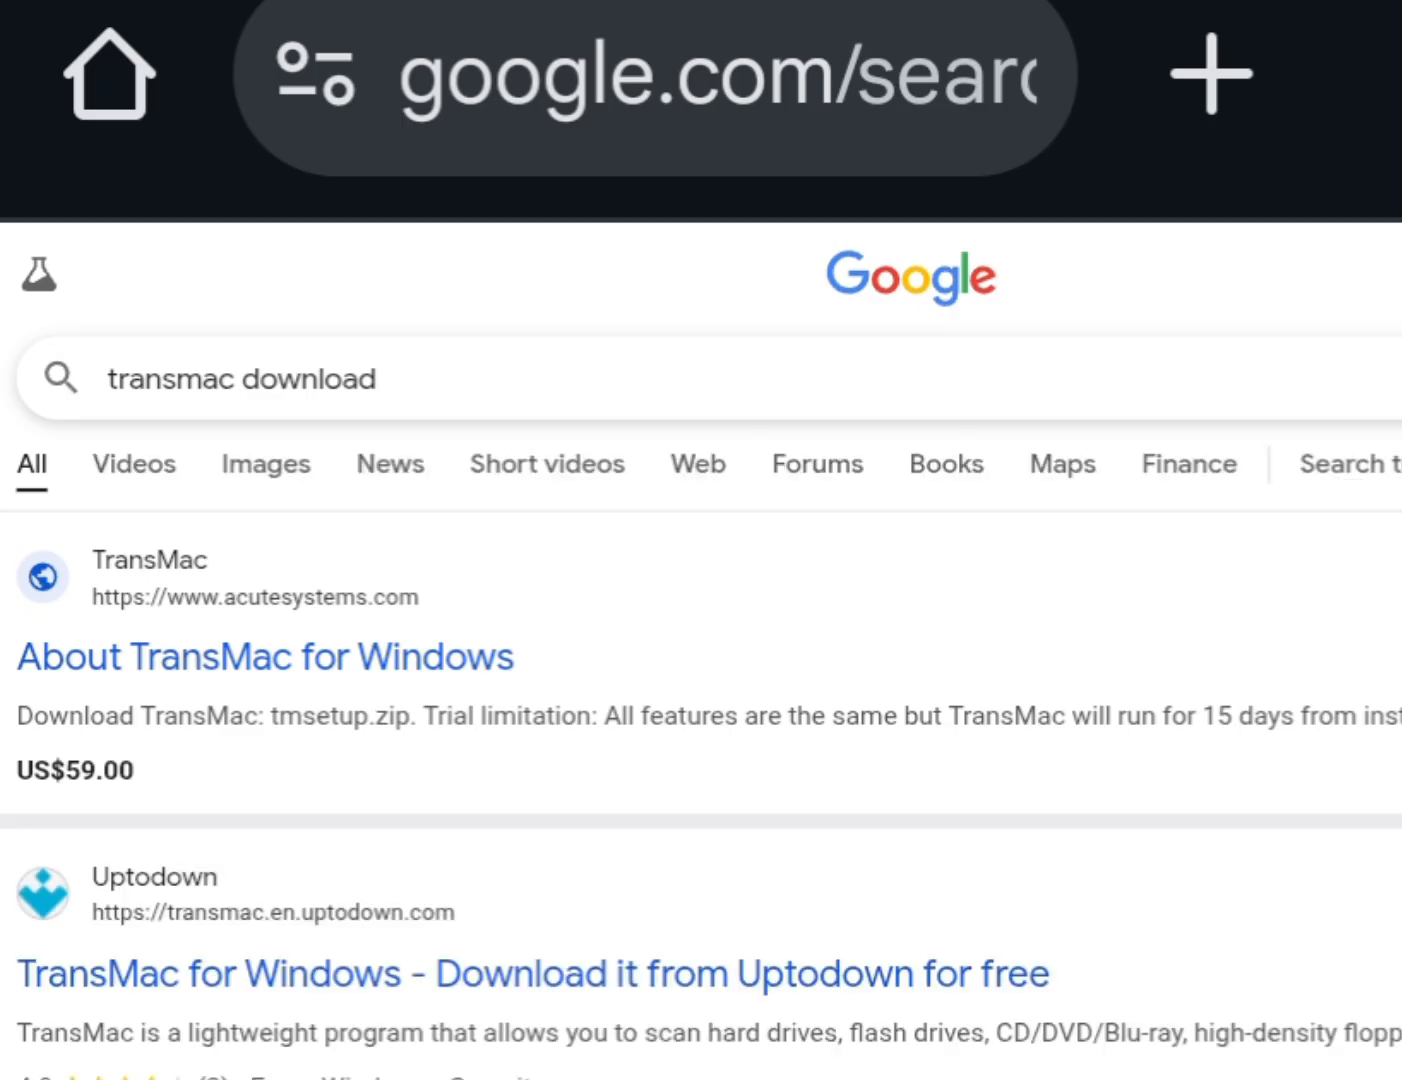
- Open the About TransMac for Windows result on the Acute Systems site and download tmsetup.zip
{"action": "left_click", "coordinate": [266, 656]}
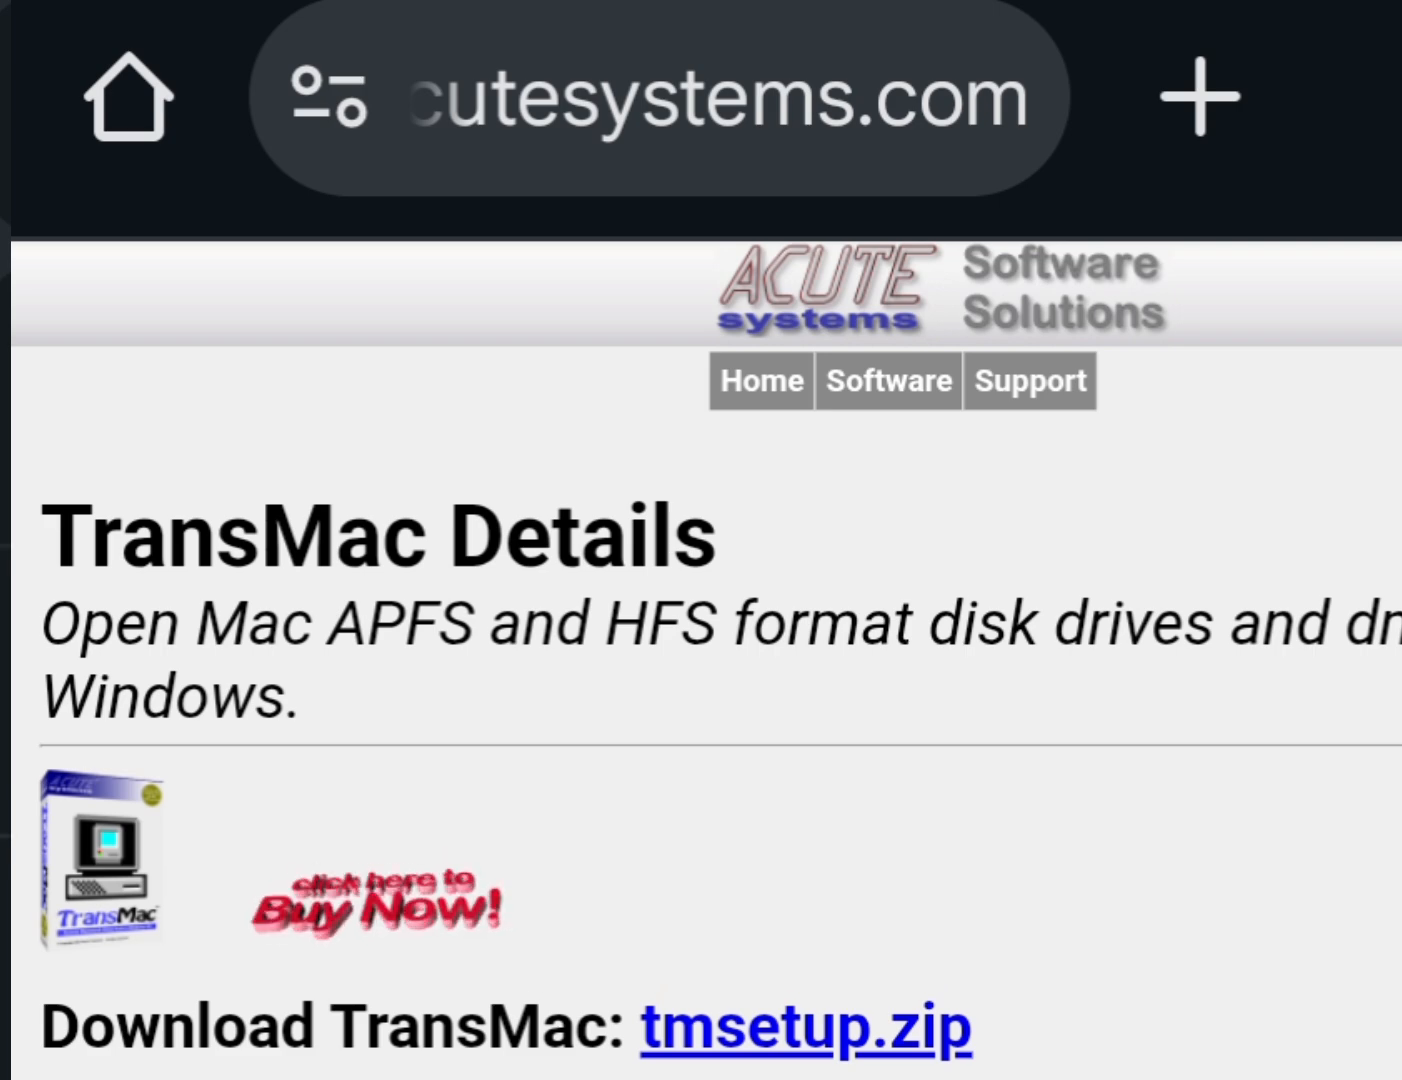
{"action": "left_click", "coordinate": [805, 1028]}
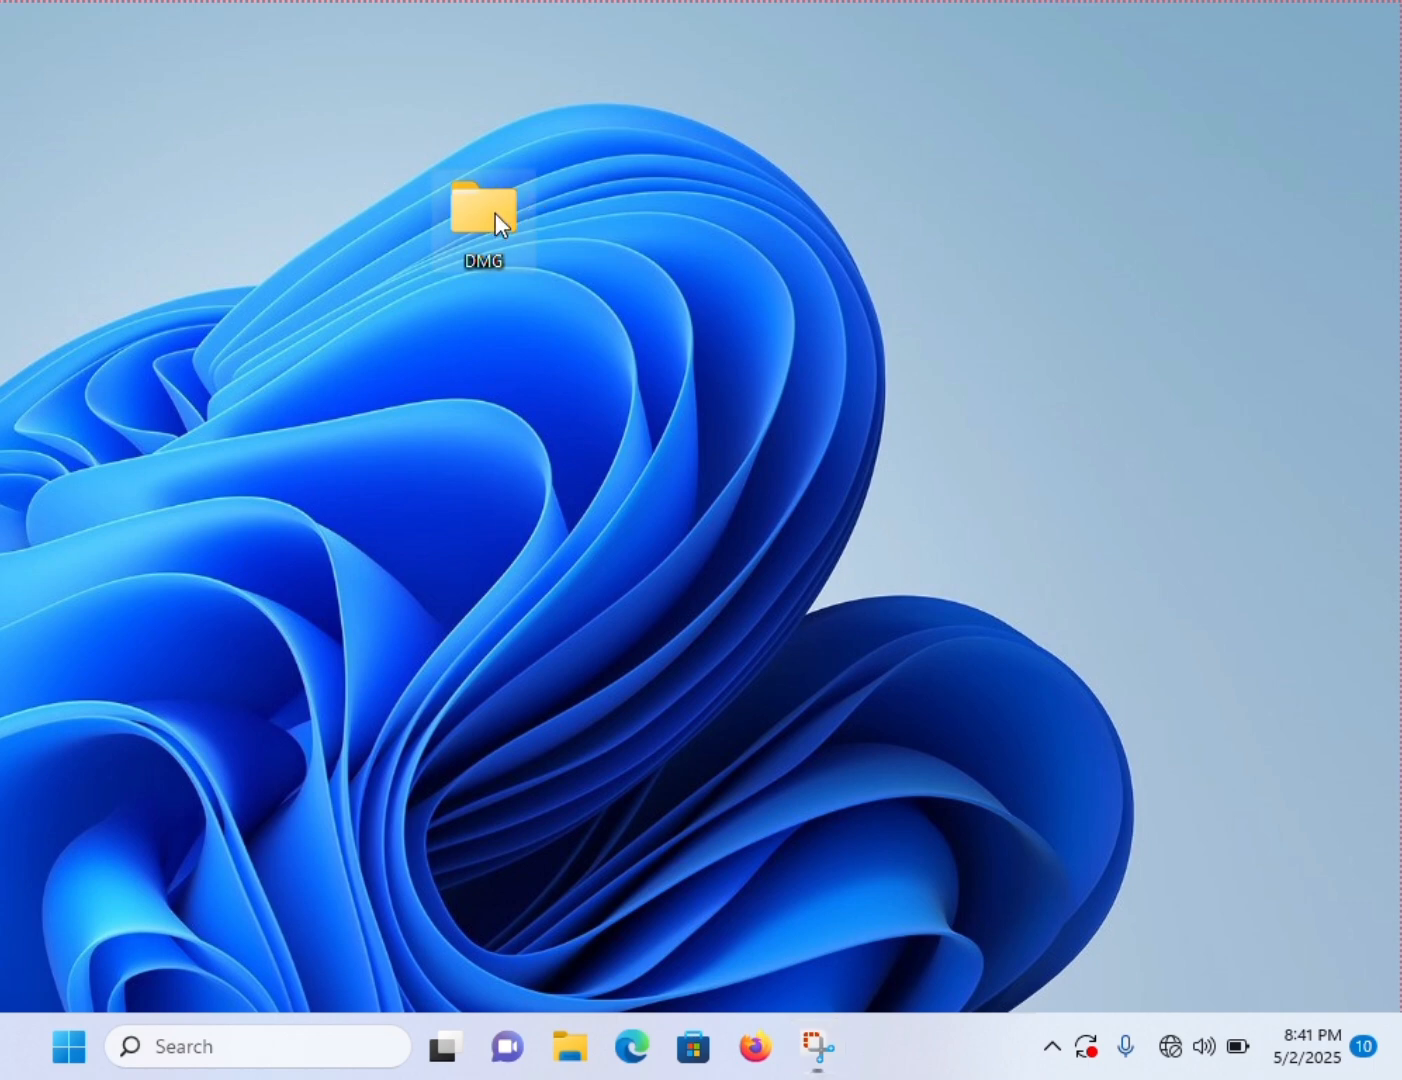
- Launch the setup application from the tmsetup folder inside the DMG folder on the desktop
{"action": "double_click", "coordinate": [495, 212]}
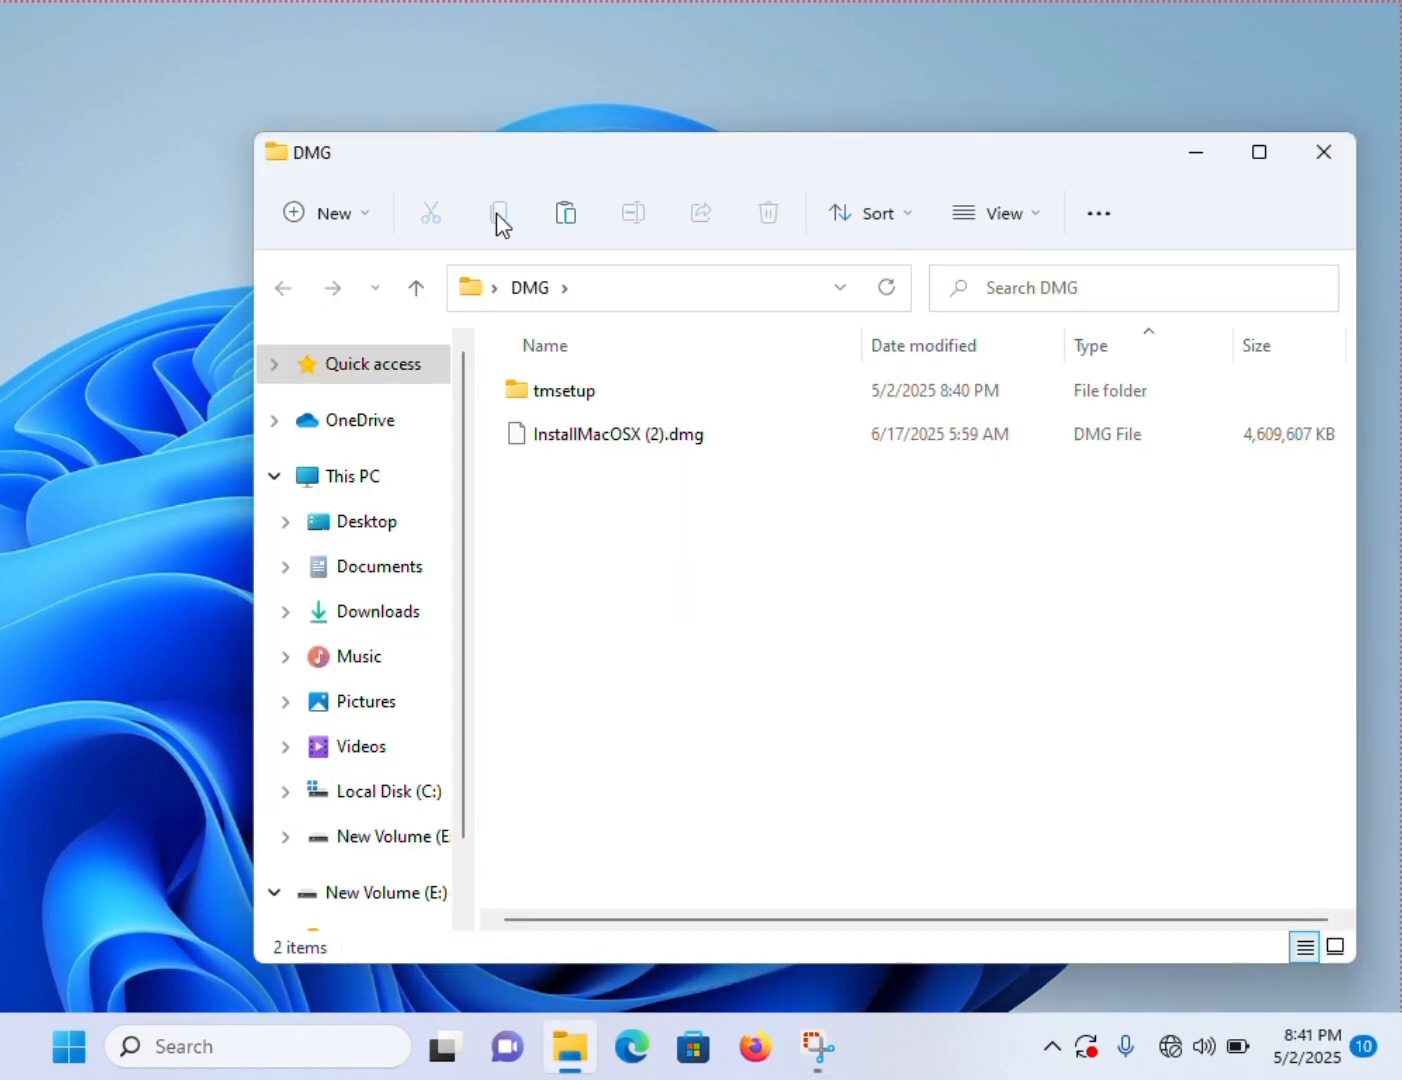
{"action": "double_click", "coordinate": [598, 395]}
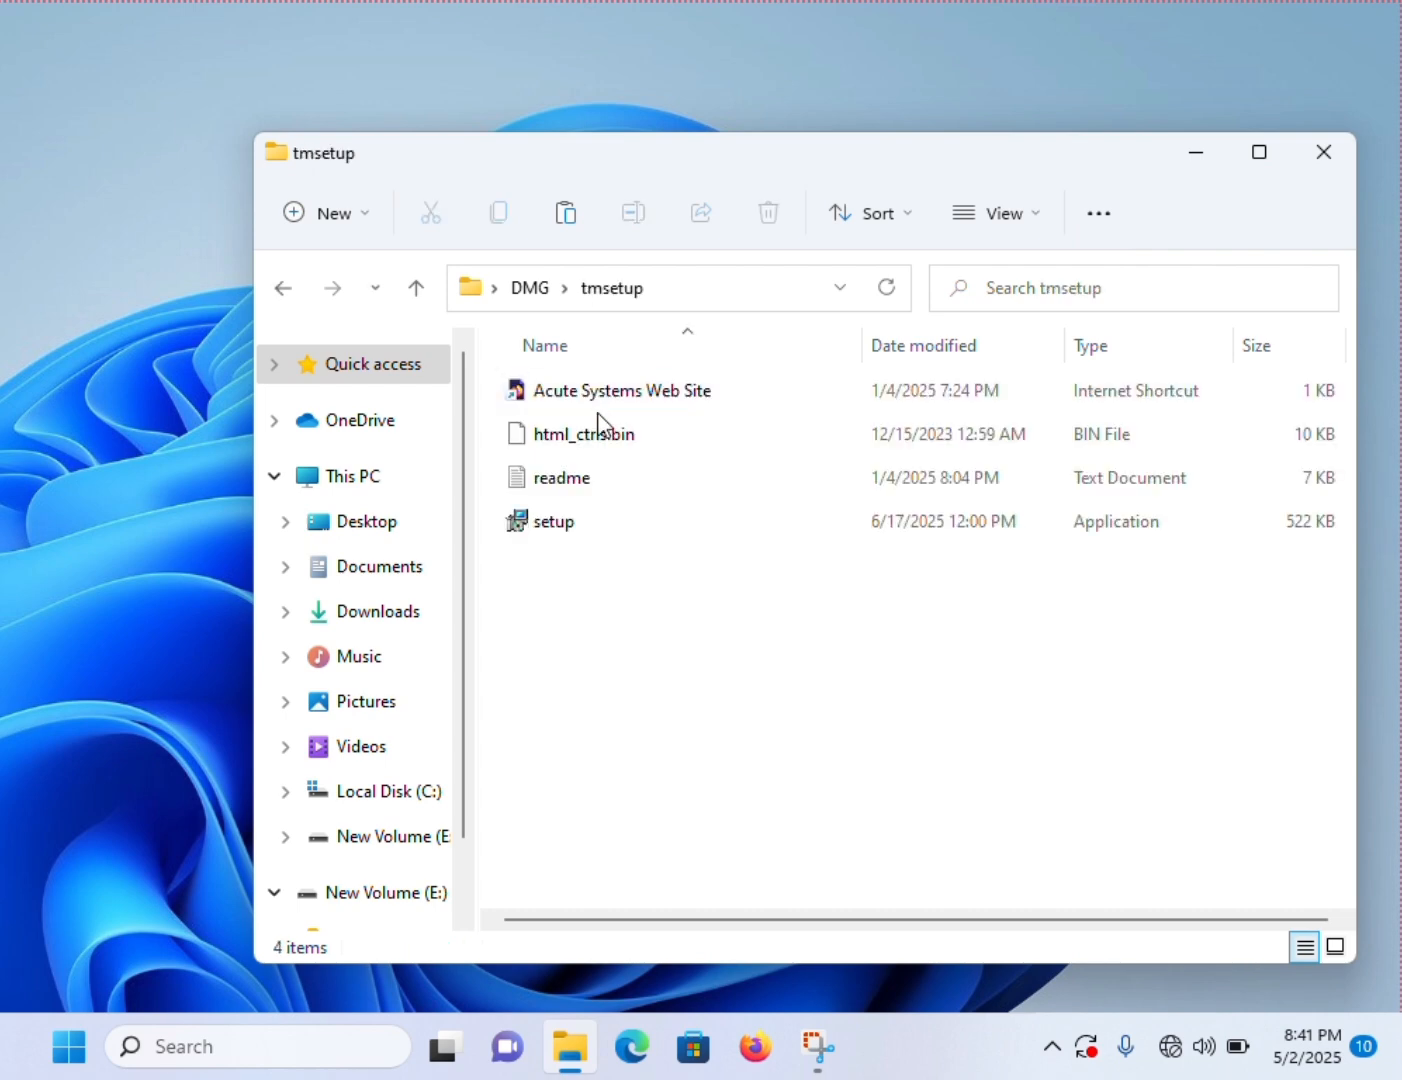
{"action": "left_click", "coordinate": [588, 522]}
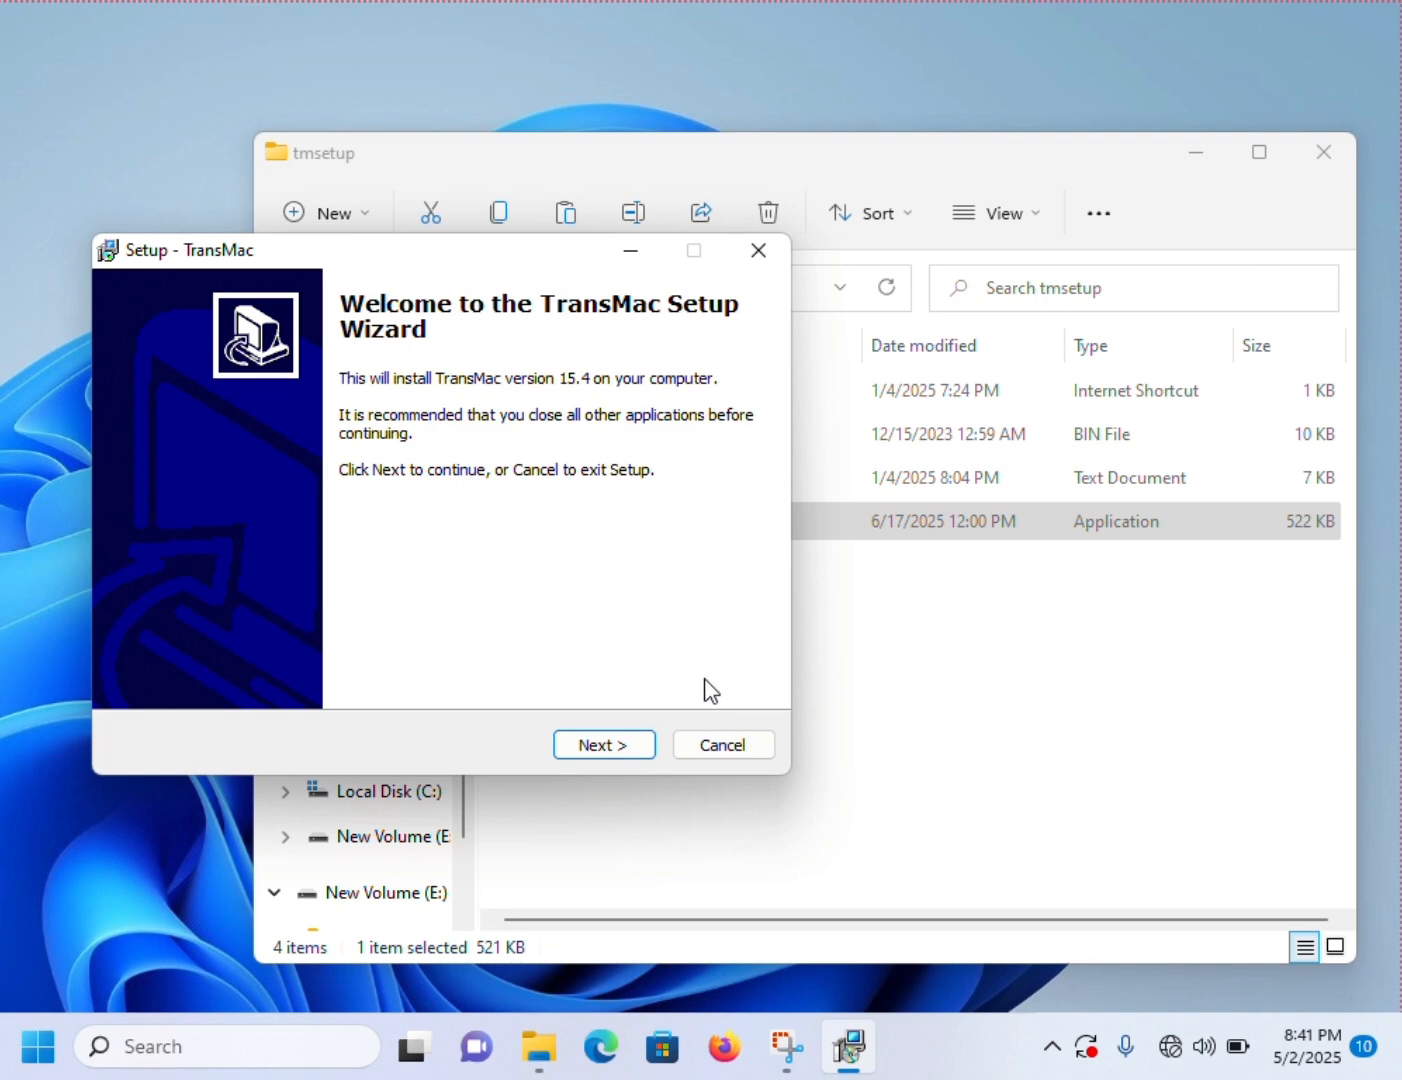
- Accept the license agreement and install TransMac to C:\Program Files (x86)\TransMac with the desktop icon and .dmg/.sparseimage file association
{"action": "left_click", "coordinate": [571, 756]}
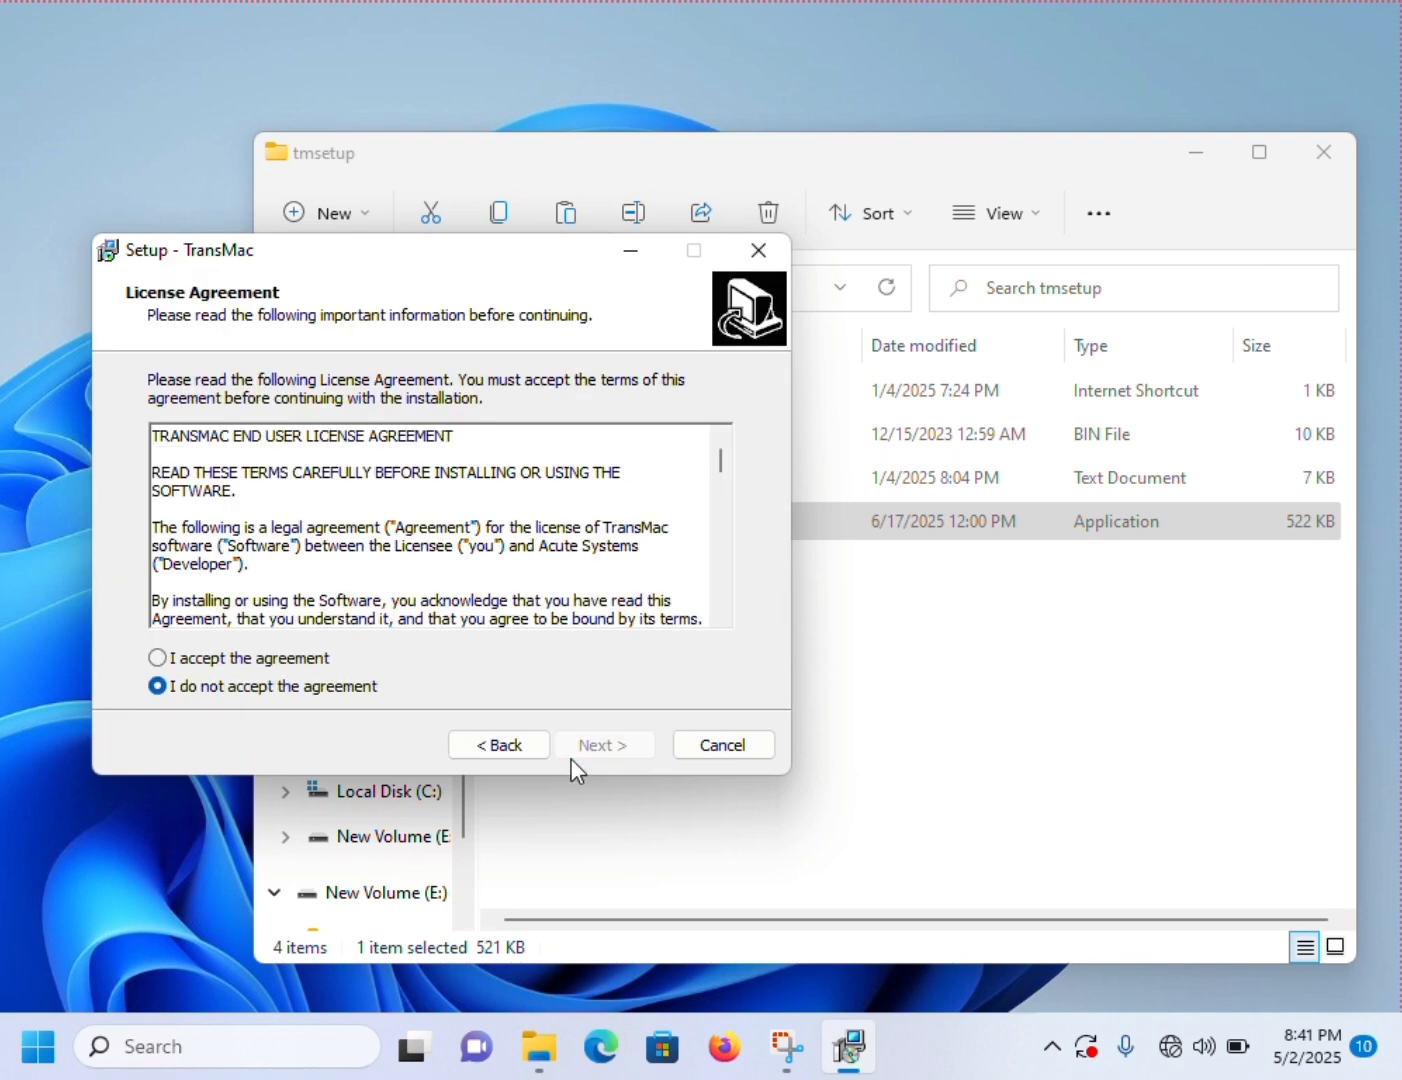
{"action": "left_click", "coordinate": [266, 657]}
{"action": "left_click", "coordinate": [630, 745]}
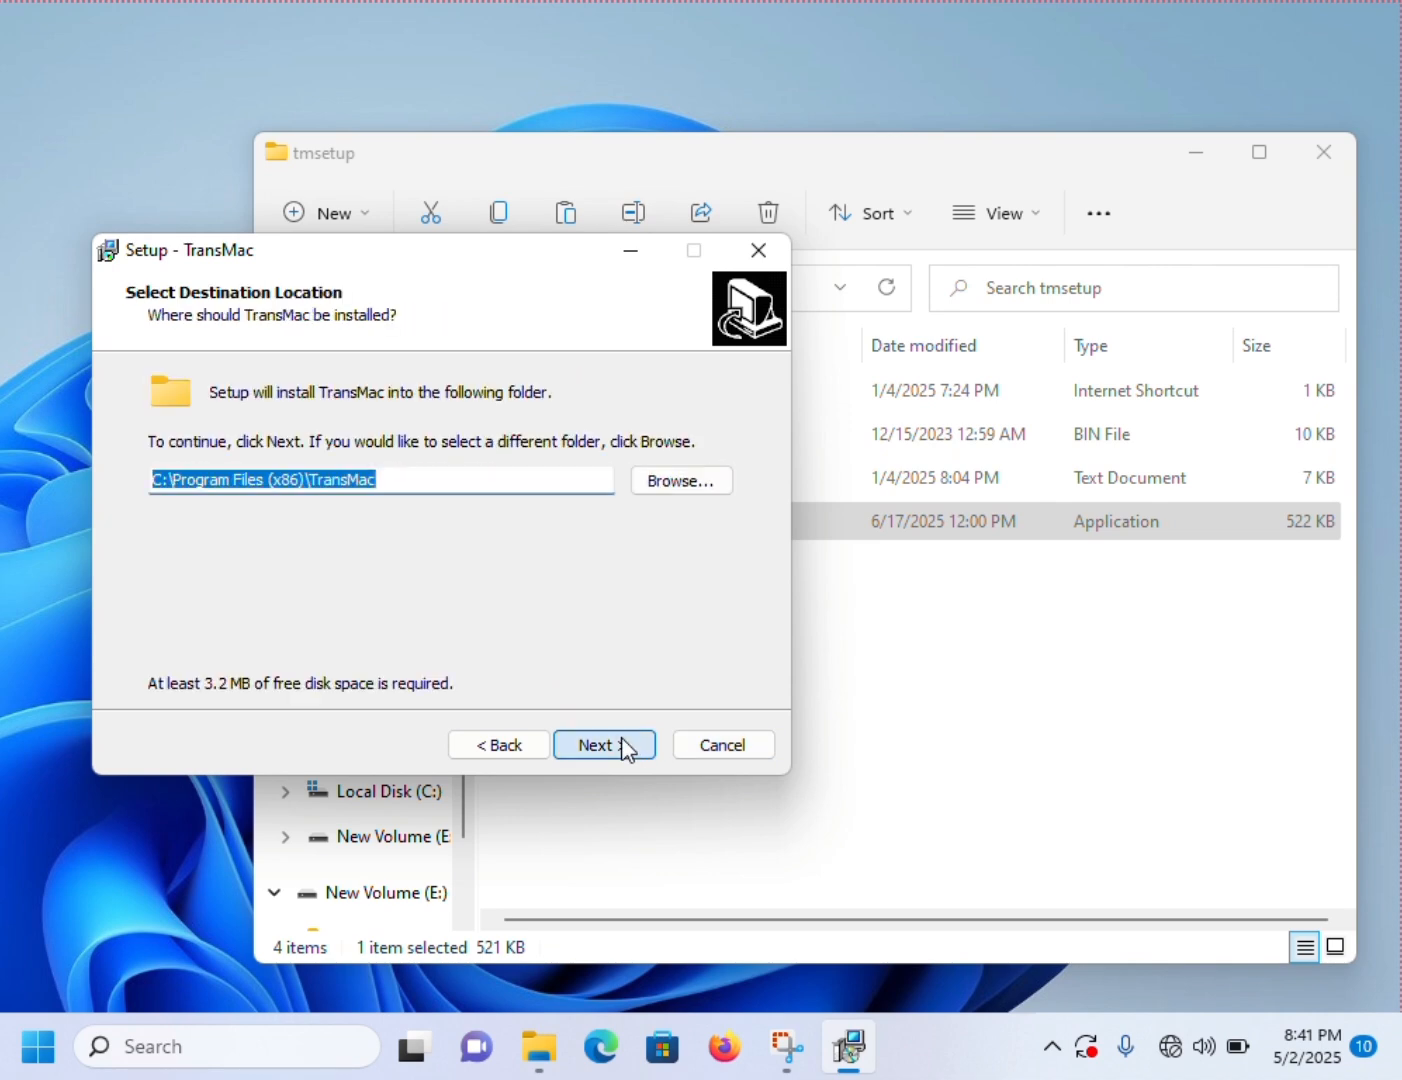
{"action": "left_click", "coordinate": [627, 744]}
{"action": "left_click", "coordinate": [624, 745]}
{"action": "left_click", "coordinate": [624, 745]}
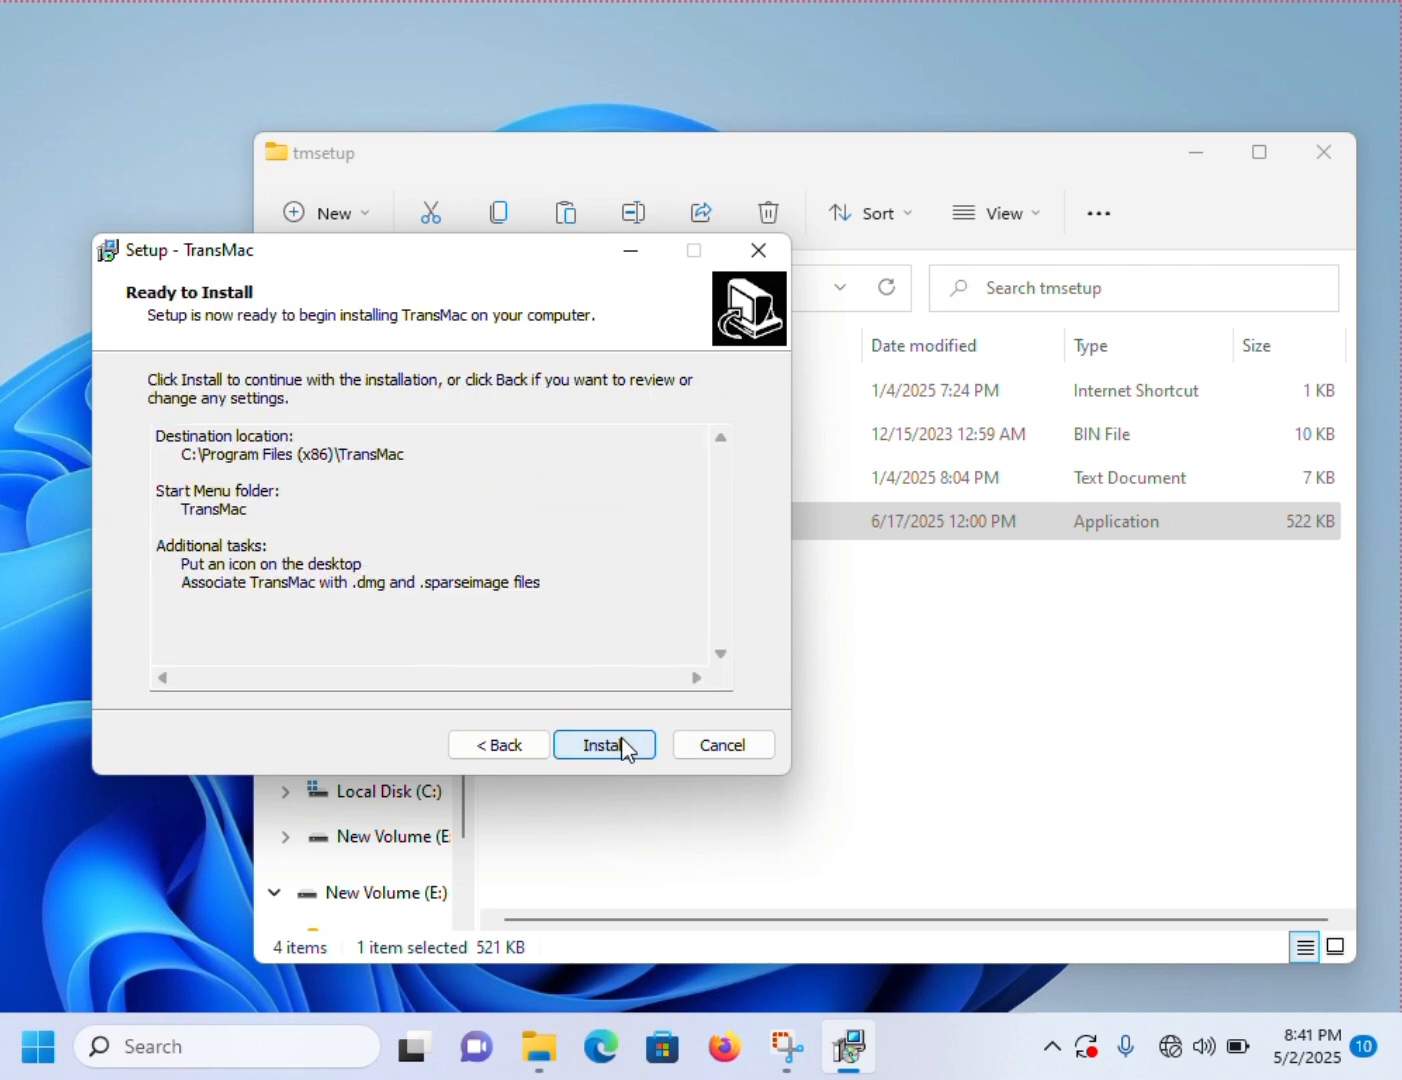
{"action": "left_click", "coordinate": [471, 750]}
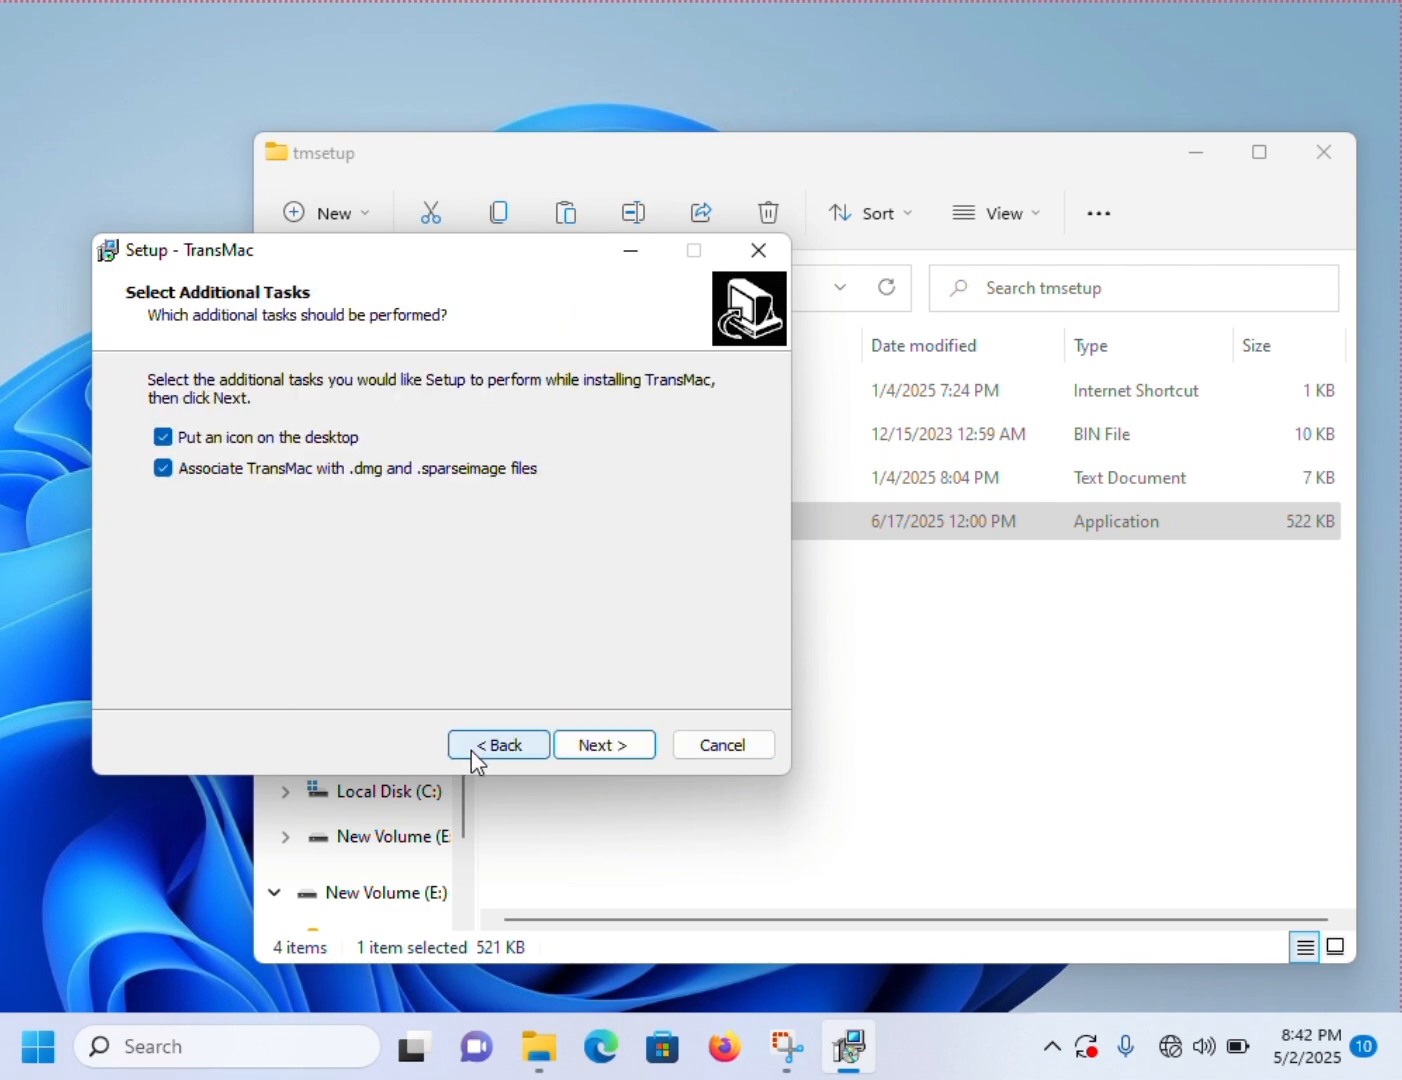
{"action": "left_click", "coordinate": [581, 746]}
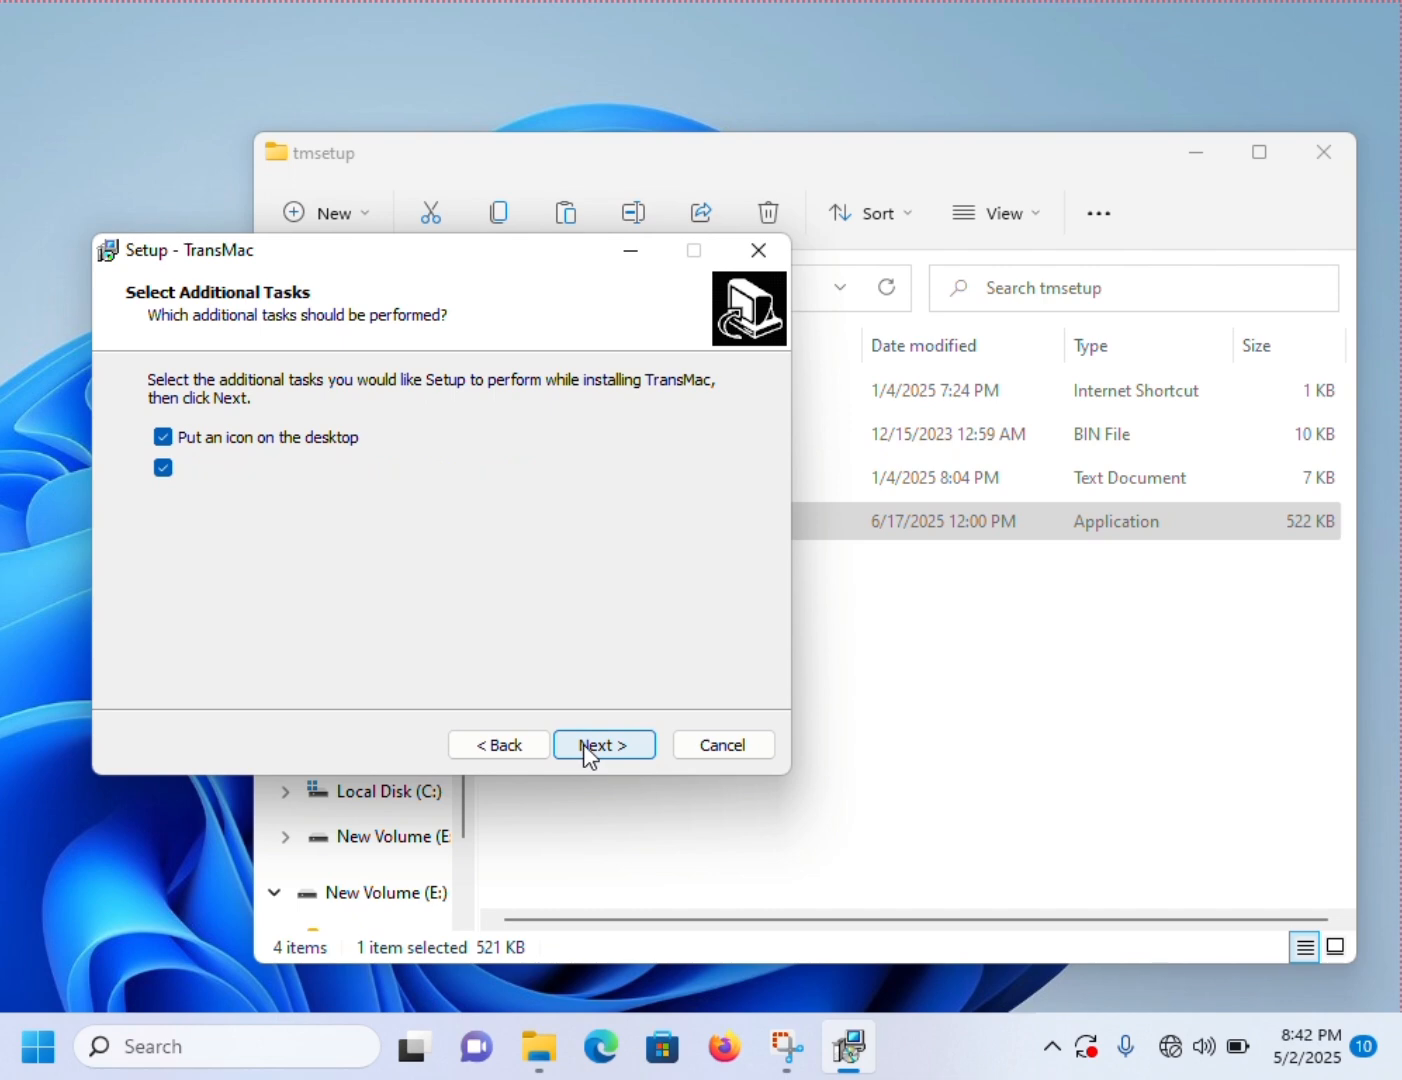
{"action": "left_click", "coordinate": [585, 744]}
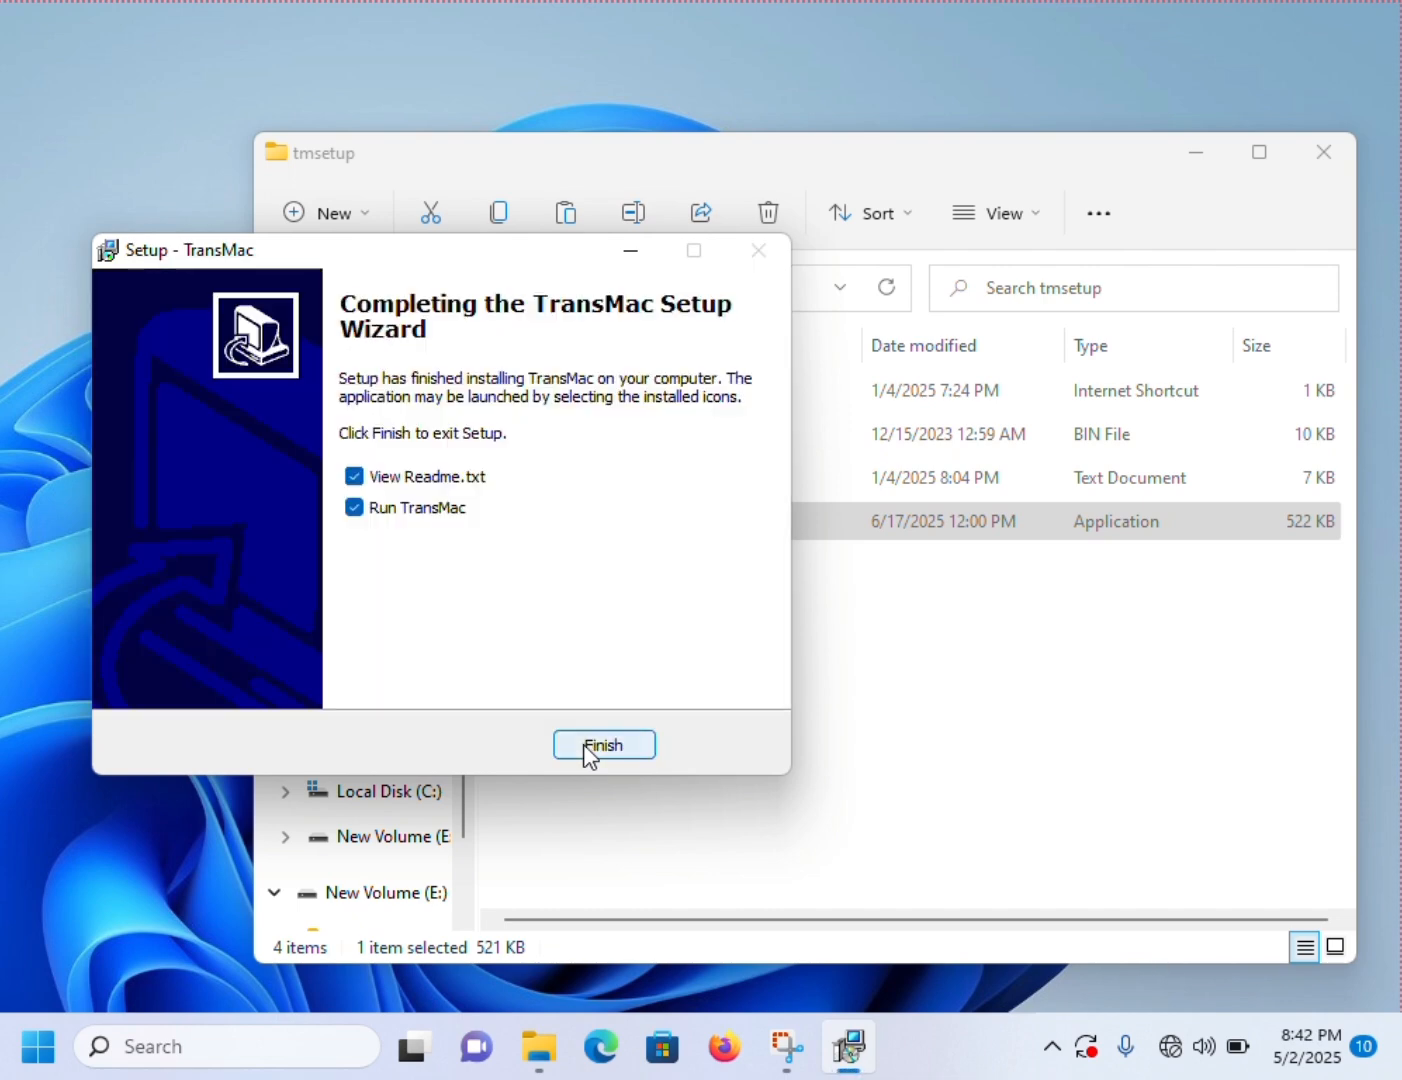
- Finish the TransMac setup with View Readme.txt and Run TransMac both turned off
{"action": "left_click", "coordinate": [354, 477]}
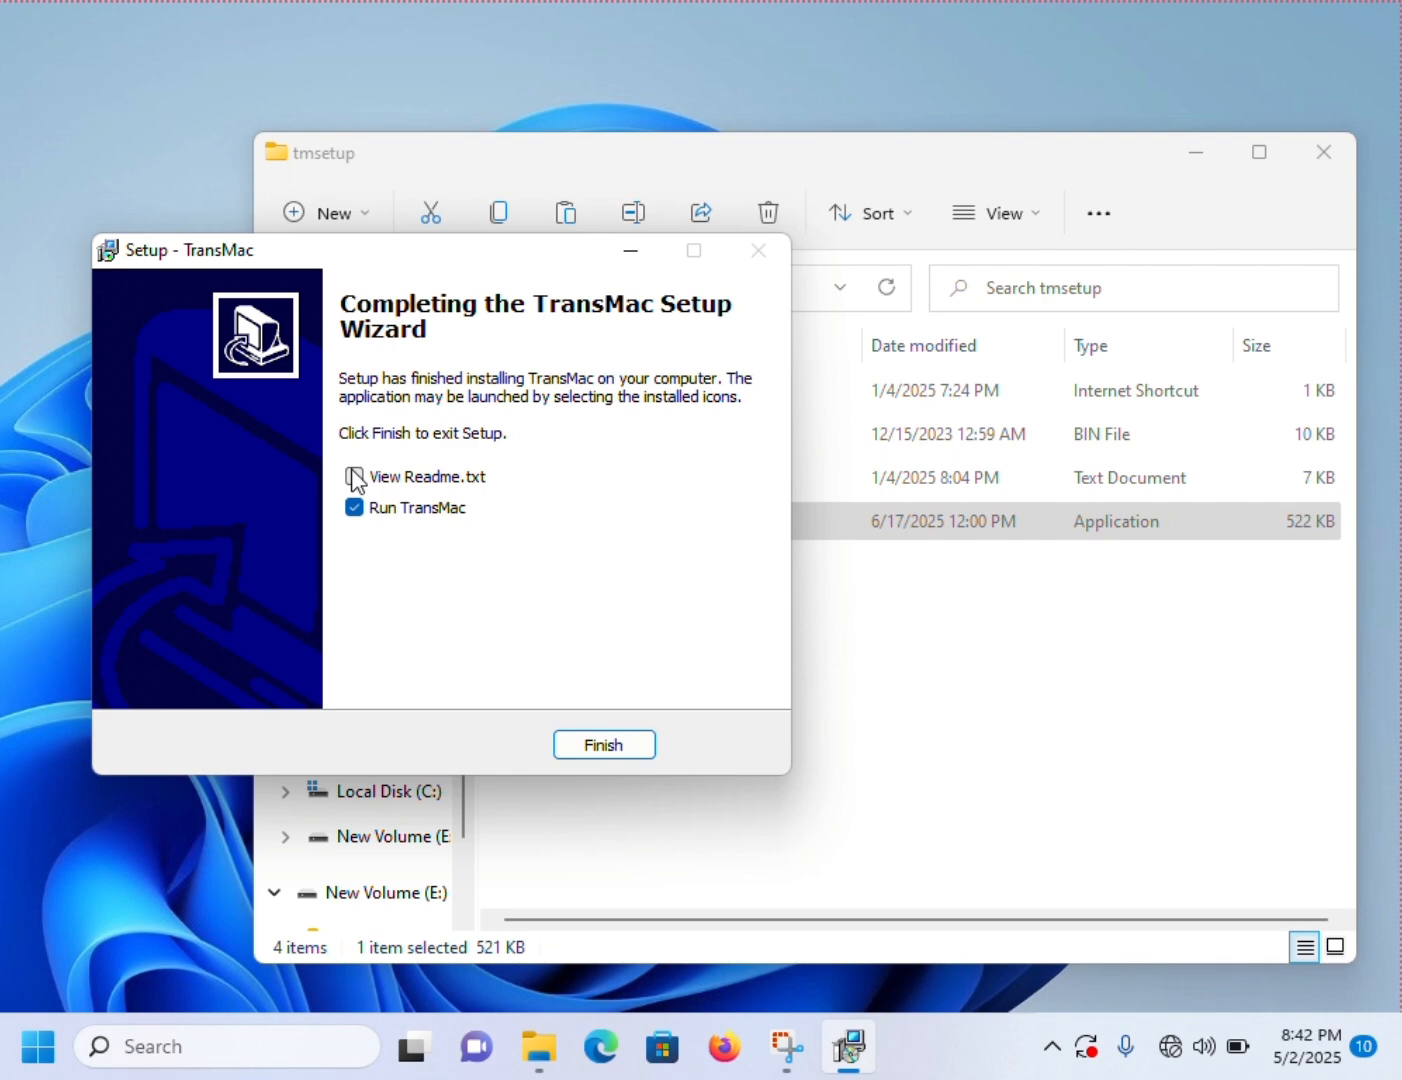
{"action": "left_click", "coordinate": [354, 509]}
{"action": "left_click", "coordinate": [614, 748]}
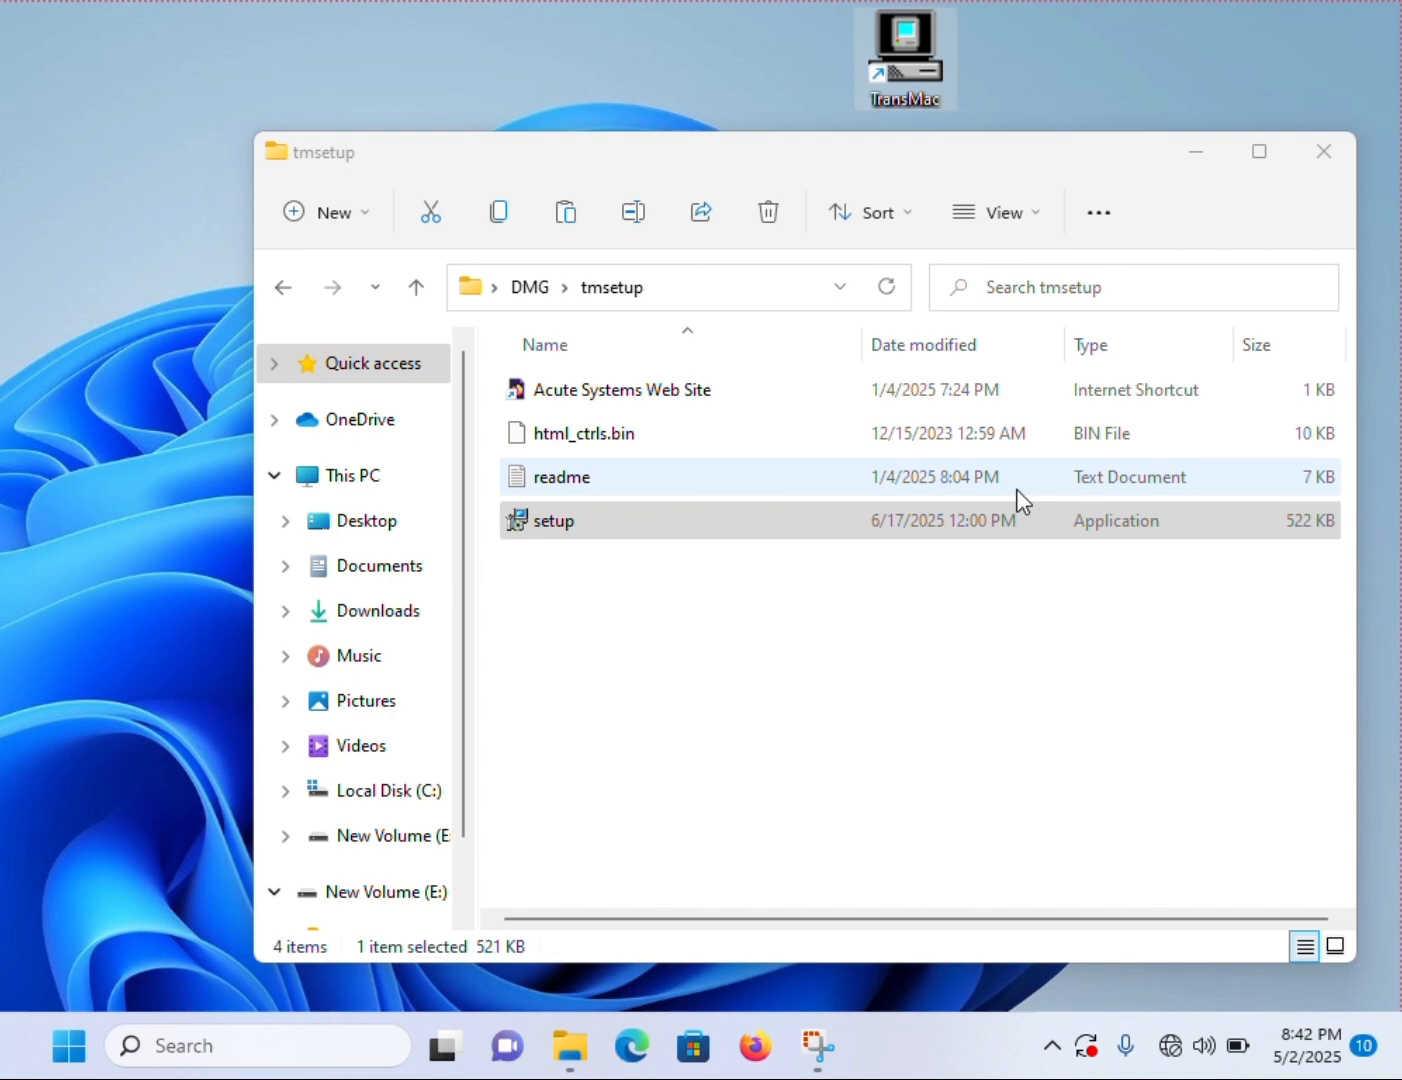
- Close the tmsetup folder window and the New Volume (E:) window
{"action": "left_click", "coordinate": [1342, 146]}
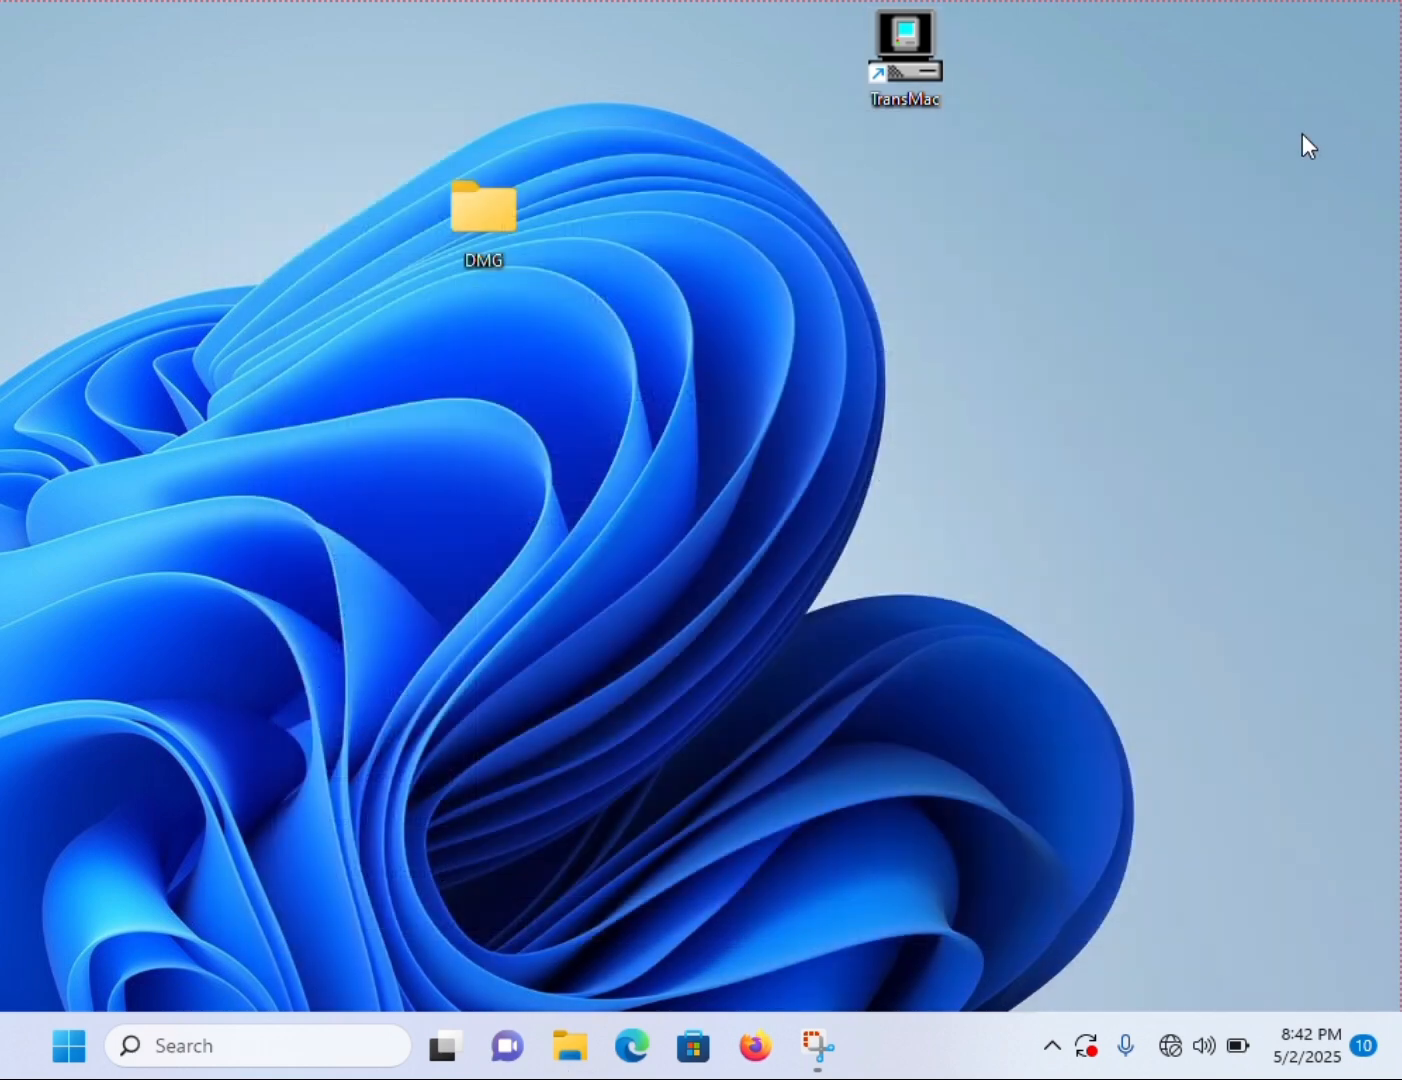
{"action": "left_click", "coordinate": [476, 38]}
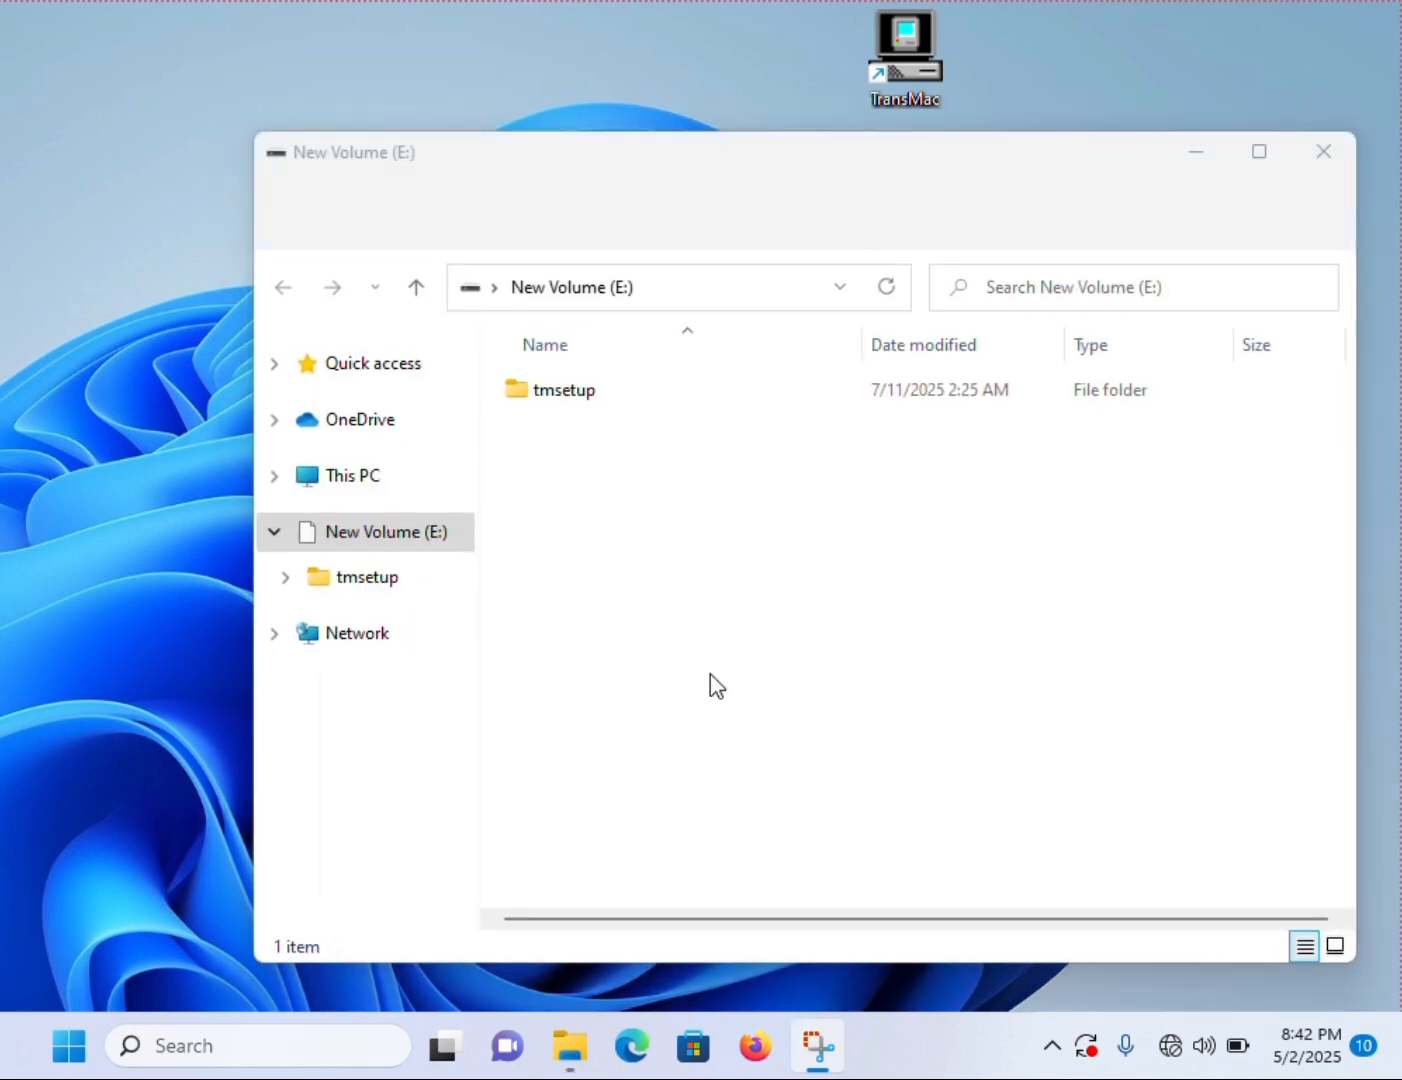
{"action": "left_click", "coordinate": [1323, 156]}
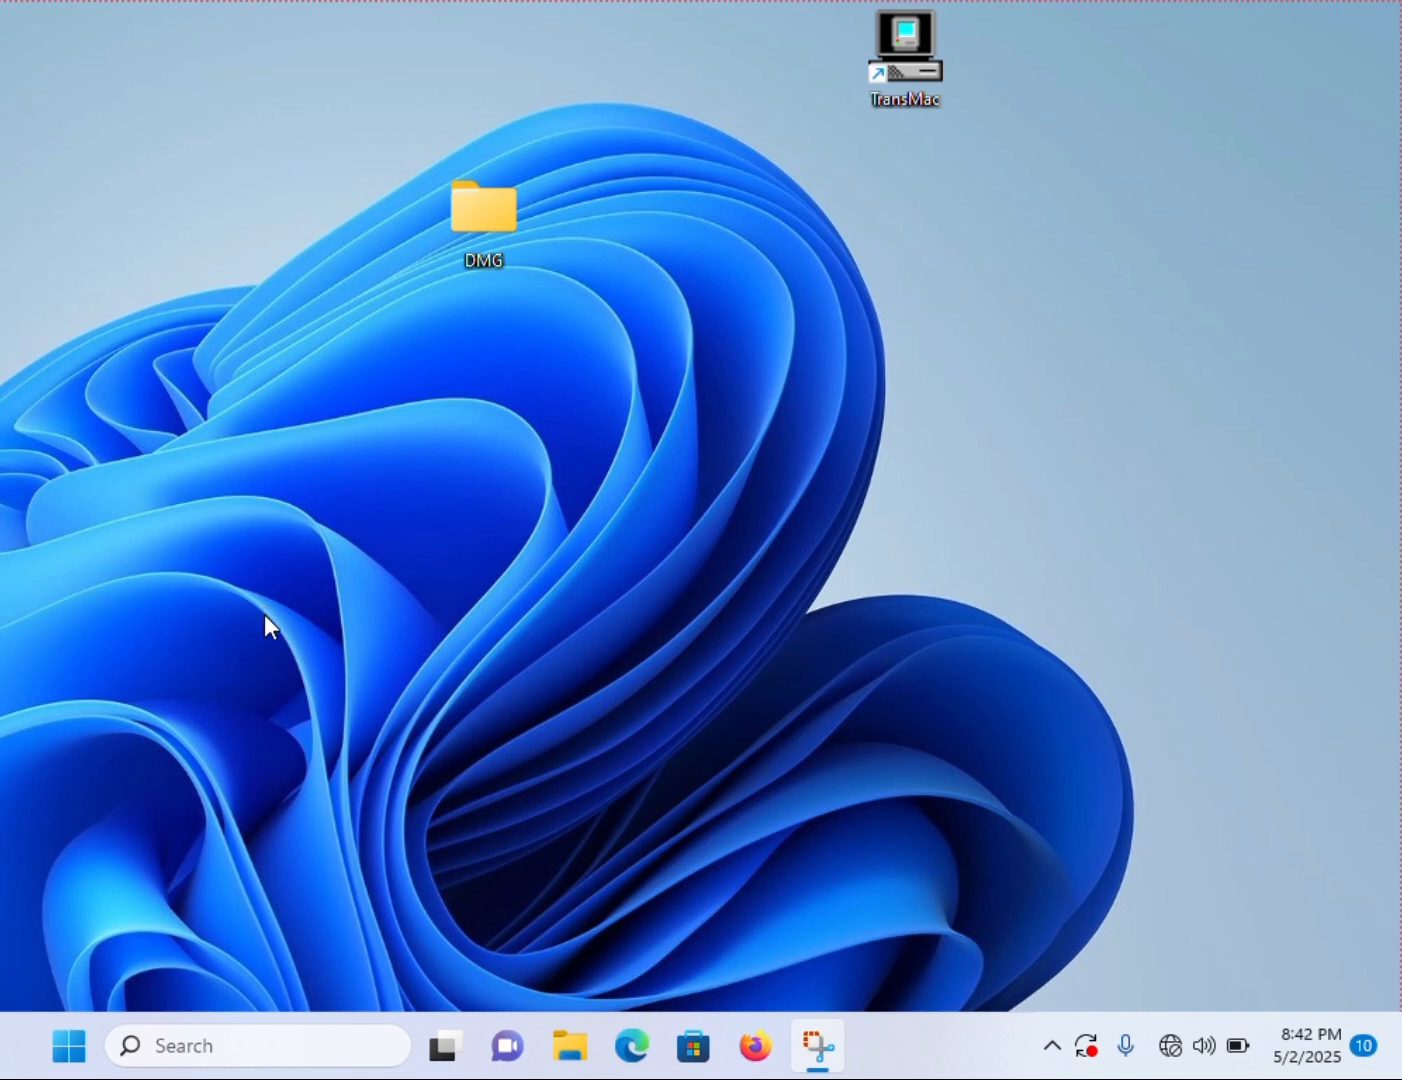
- Find the Command Prompt by searching Windows for CMD and run it as administrator
{"action": "left_click", "coordinate": [68, 1046]}
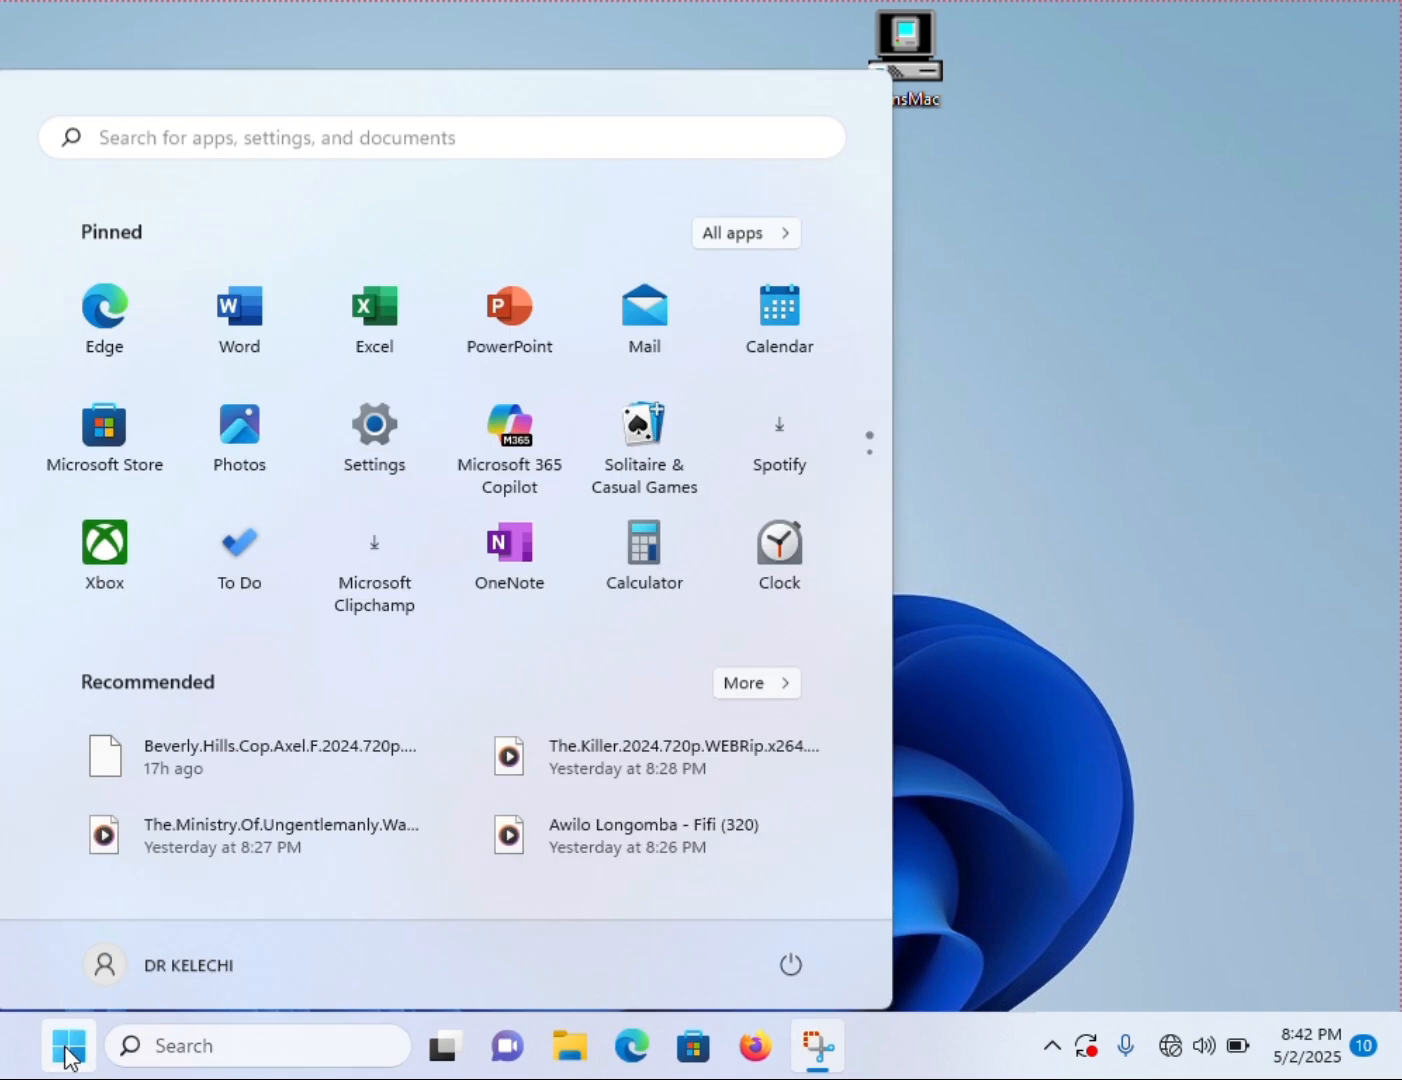
{"action": "left_click", "coordinate": [346, 561]}
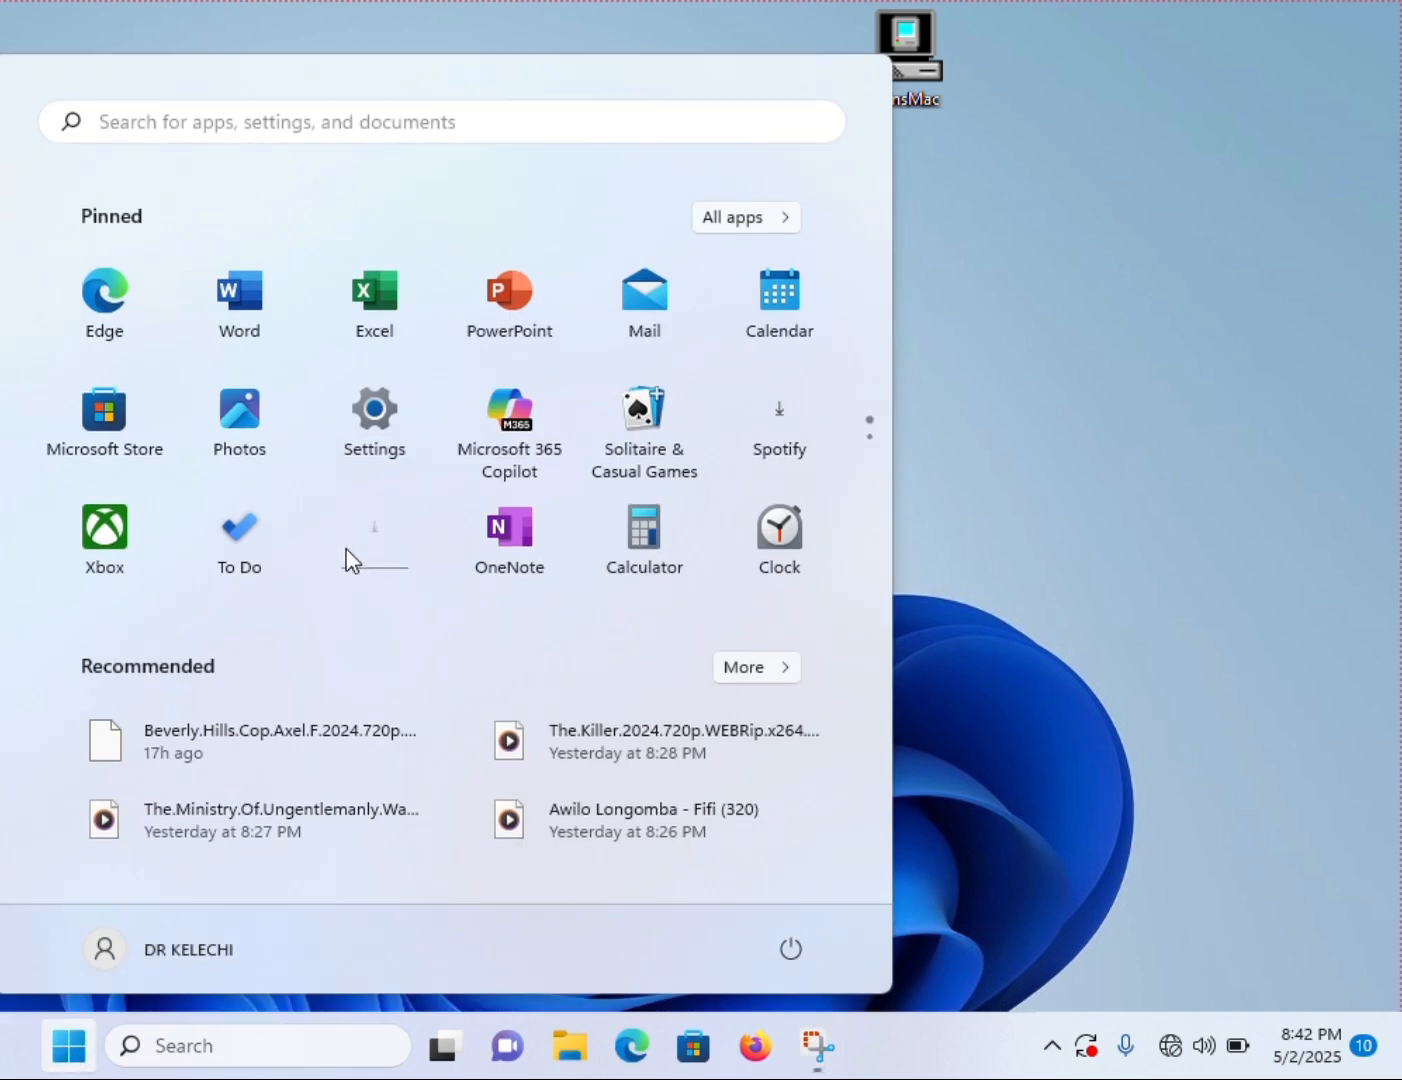
{"action": "type", "text": "c"}
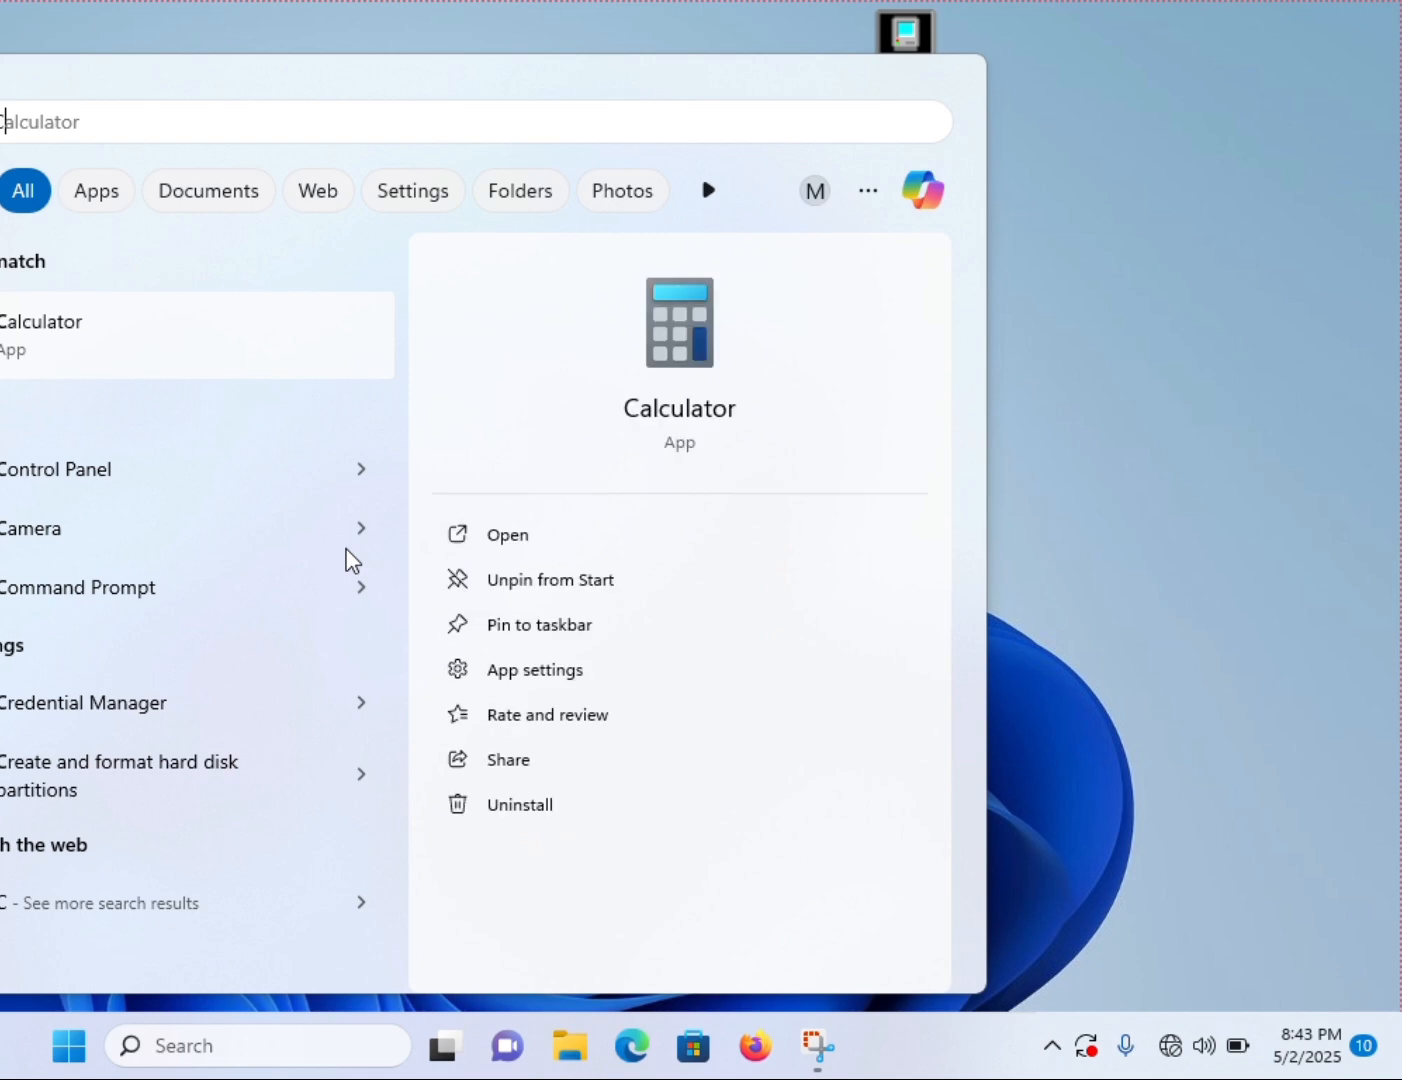
{"action": "type", "text": "MD"}
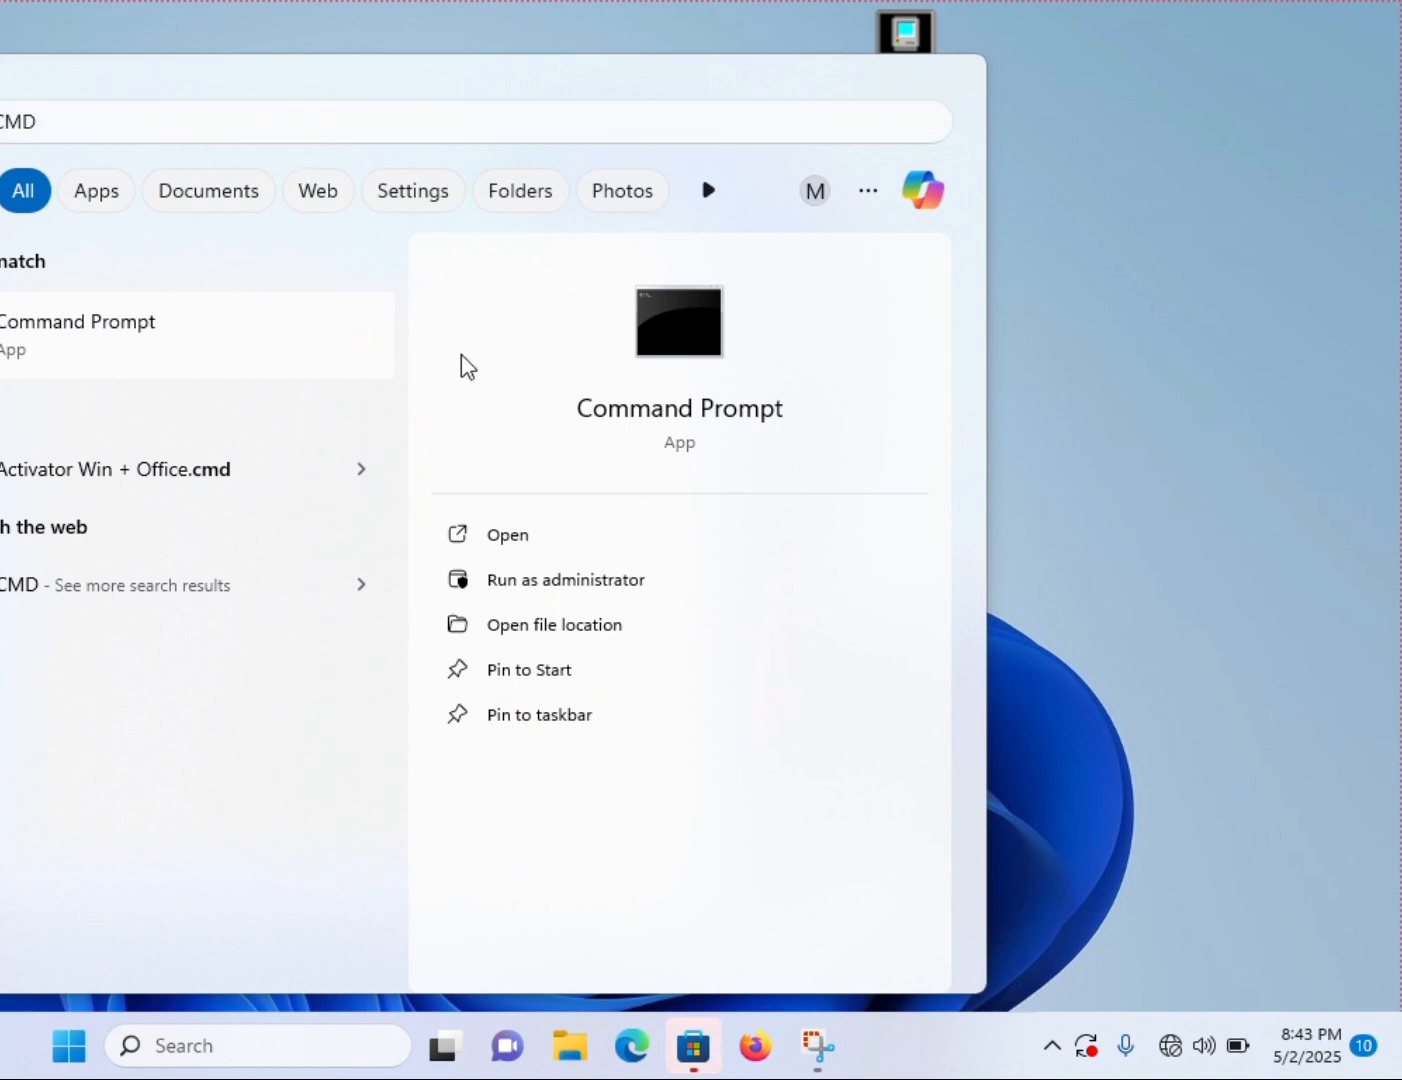
{"action": "left_click", "coordinate": [574, 581]}
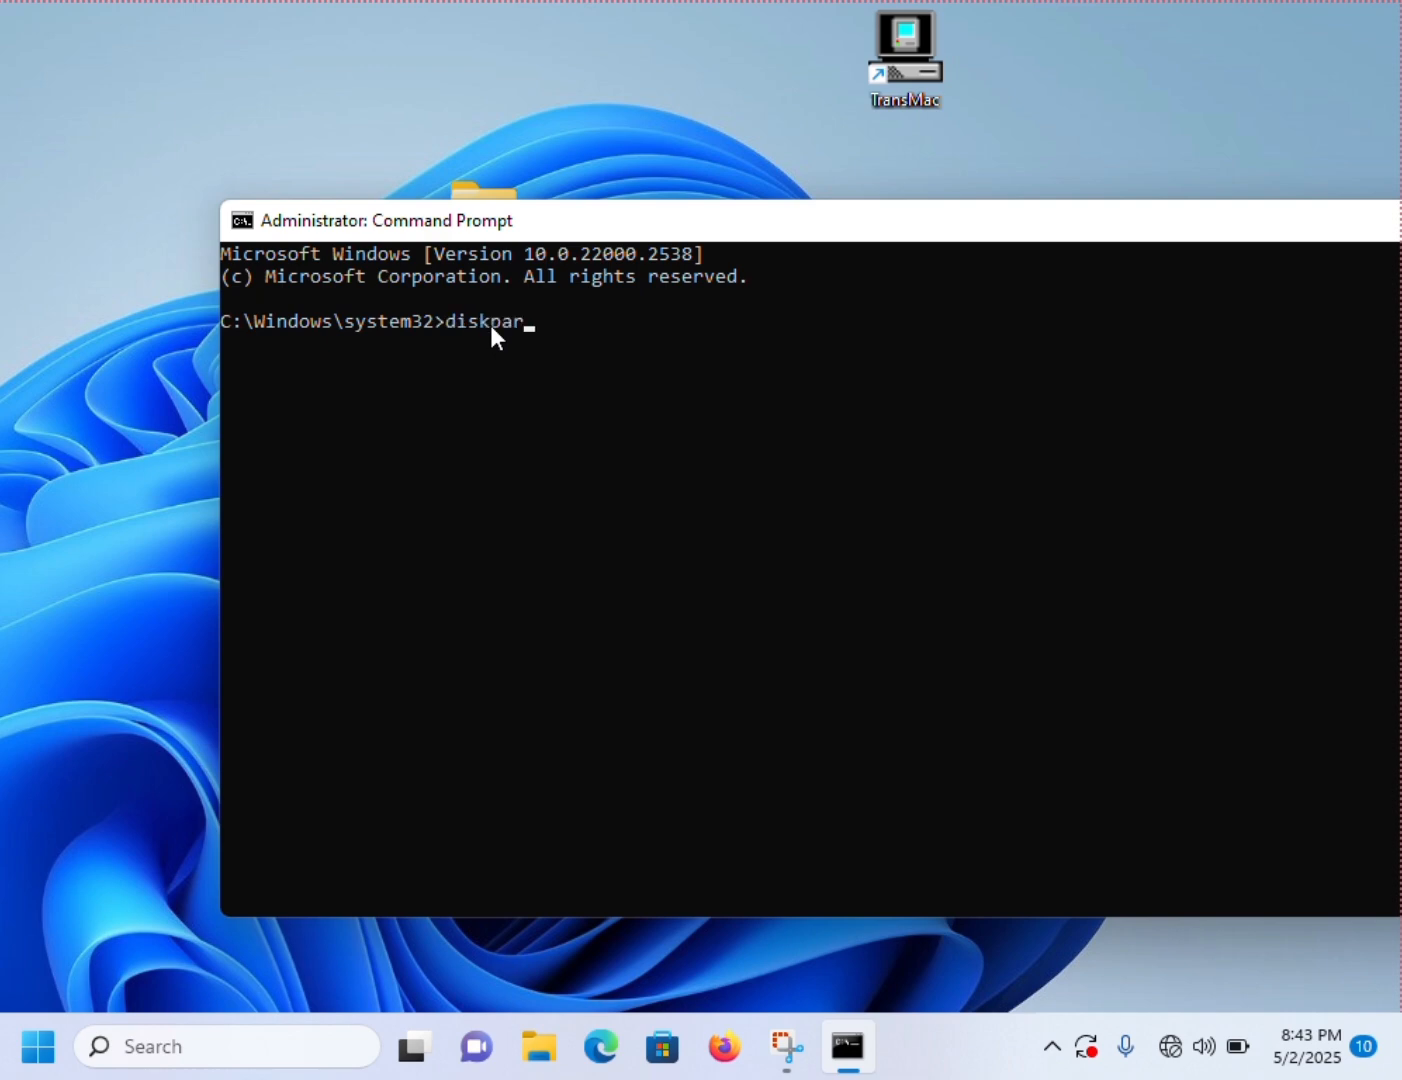
- Start diskpart and list the computer's disks with "list disk"
{"action": "type", "text": "t"}
{"action": "key", "text": "Return"}
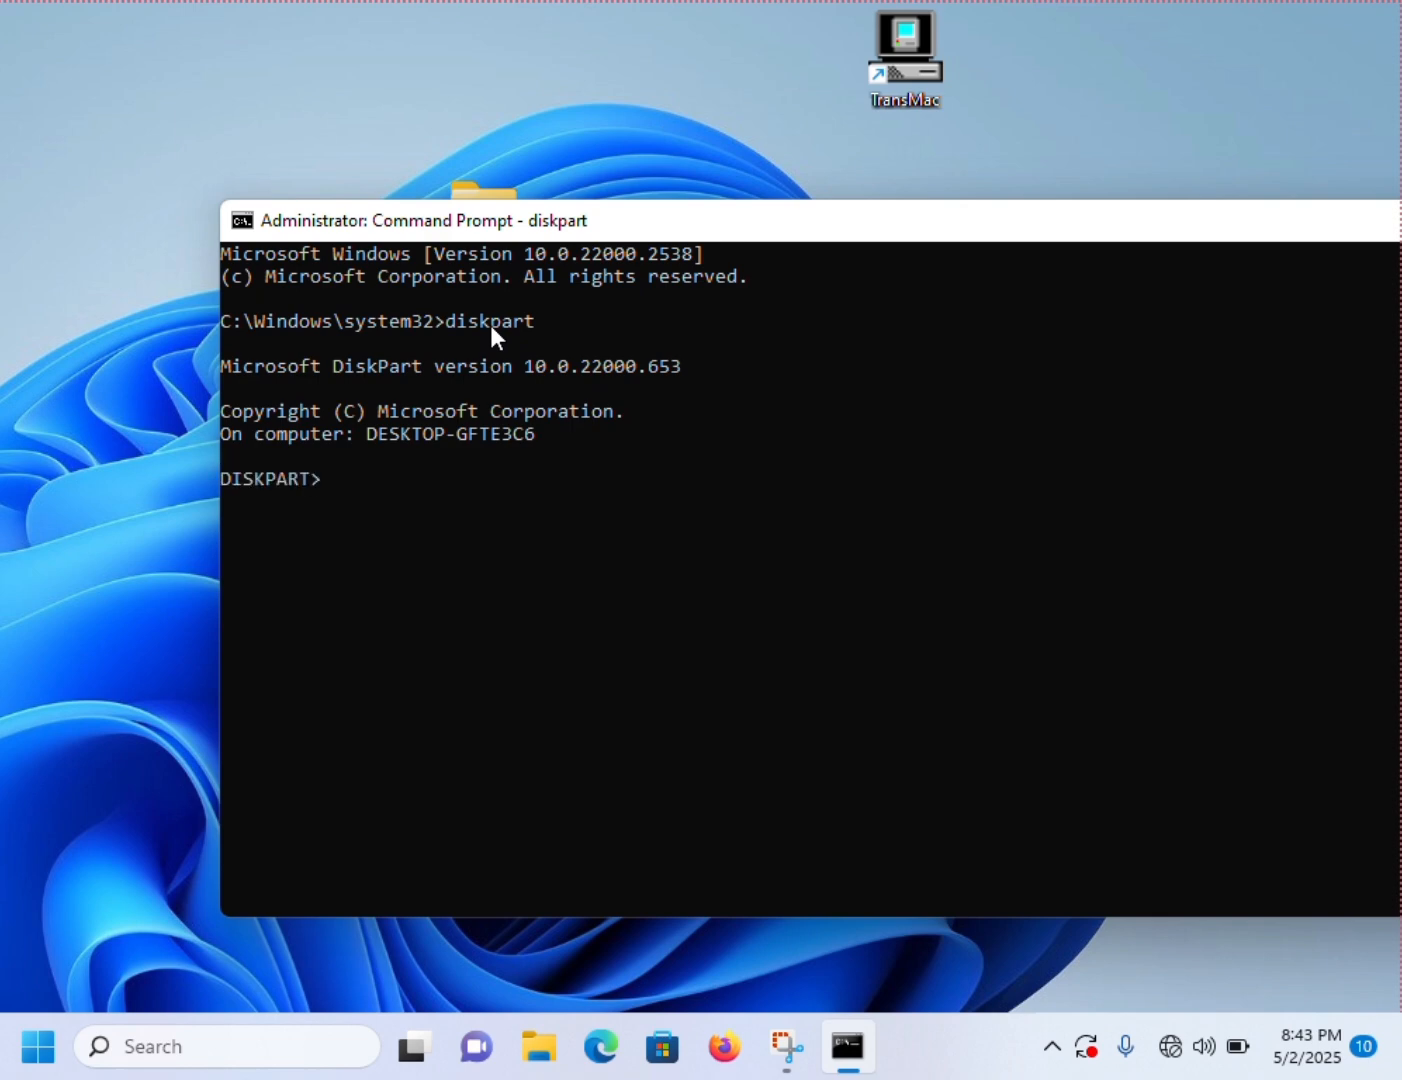
{"action": "type", "text": "list disk"}
{"action": "key", "text": "Return"}
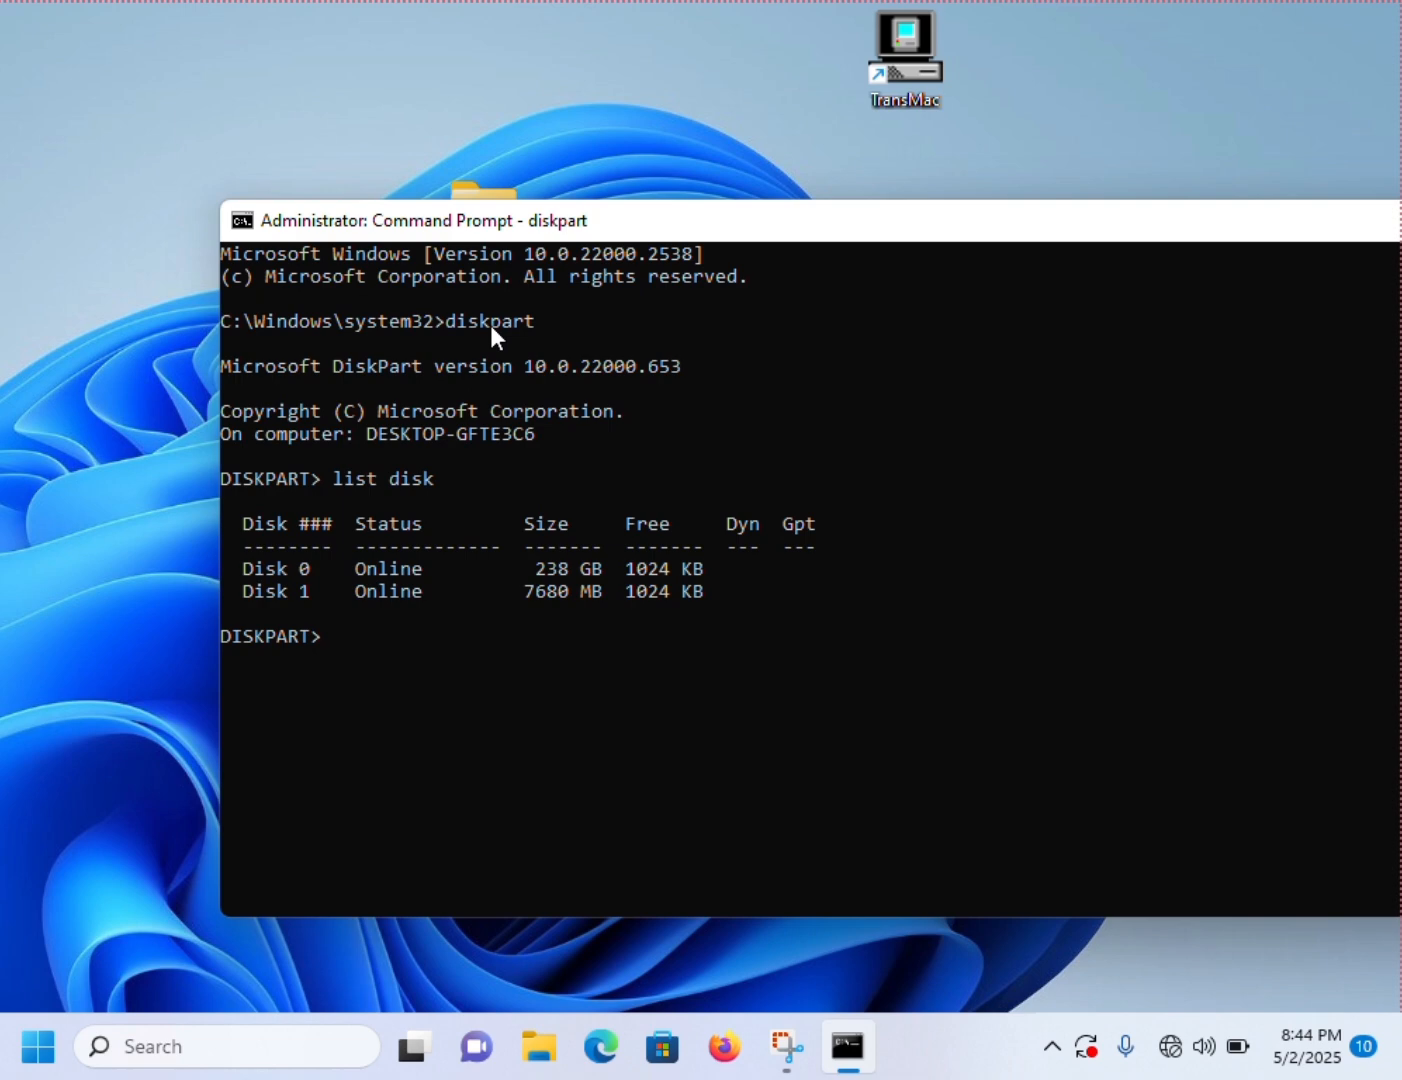
- Select the 7680 MB USB drive in diskpart with "select disk 1"
{"action": "left_click", "coordinate": [316, 545]}
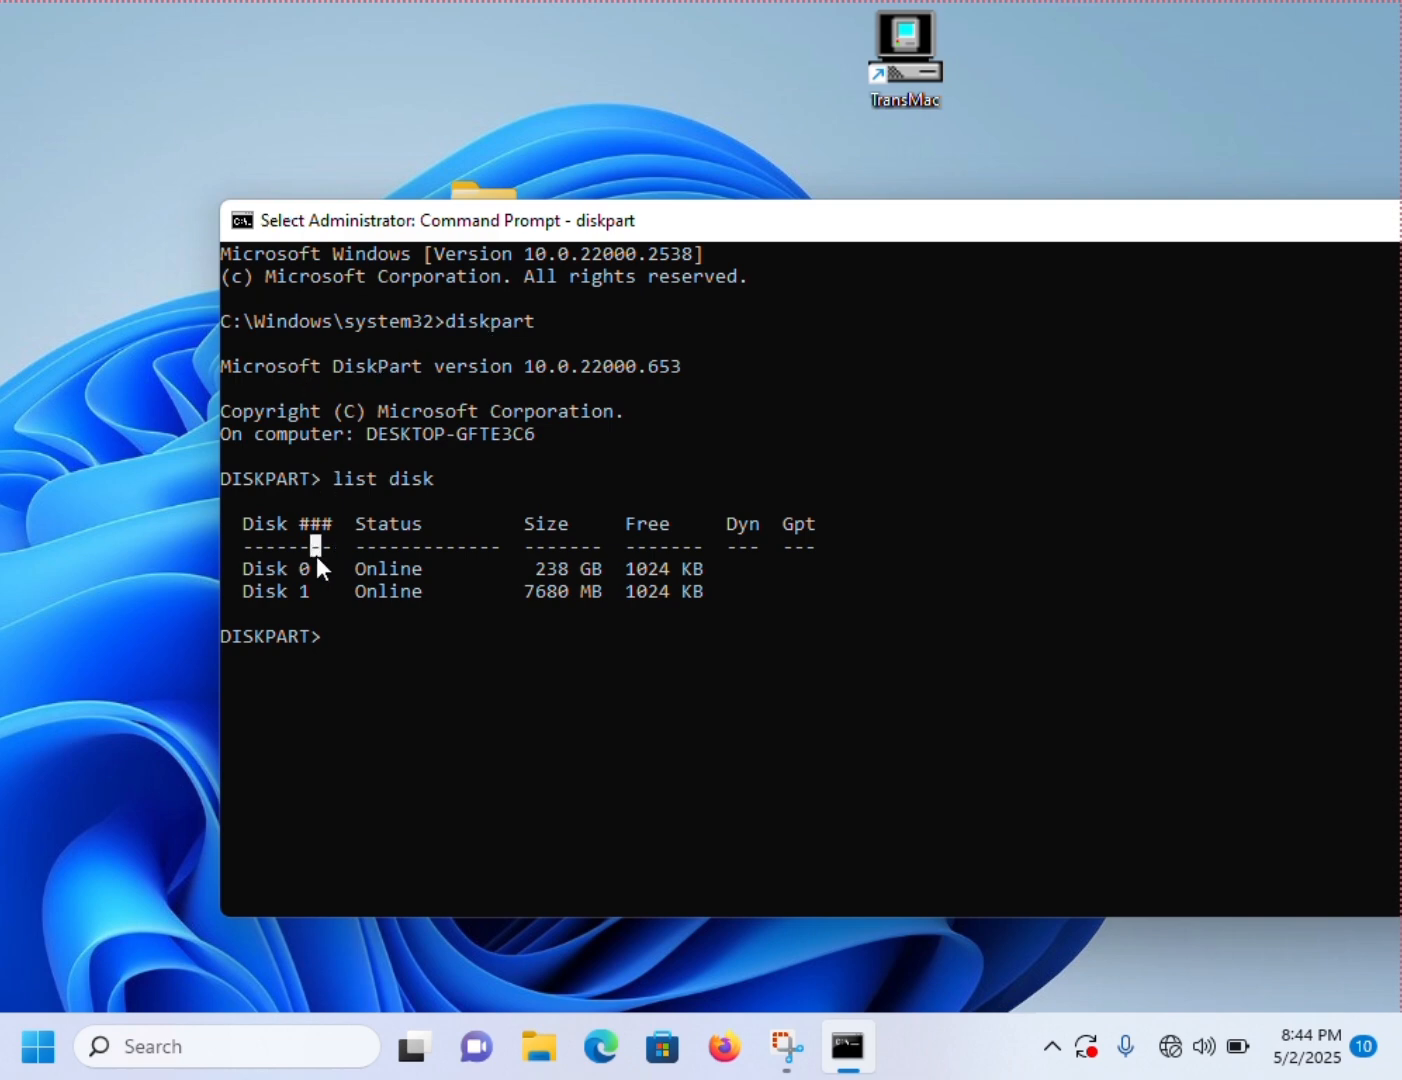
{"action": "left_click", "coordinate": [374, 613]}
{"action": "type", "text": "sele"}
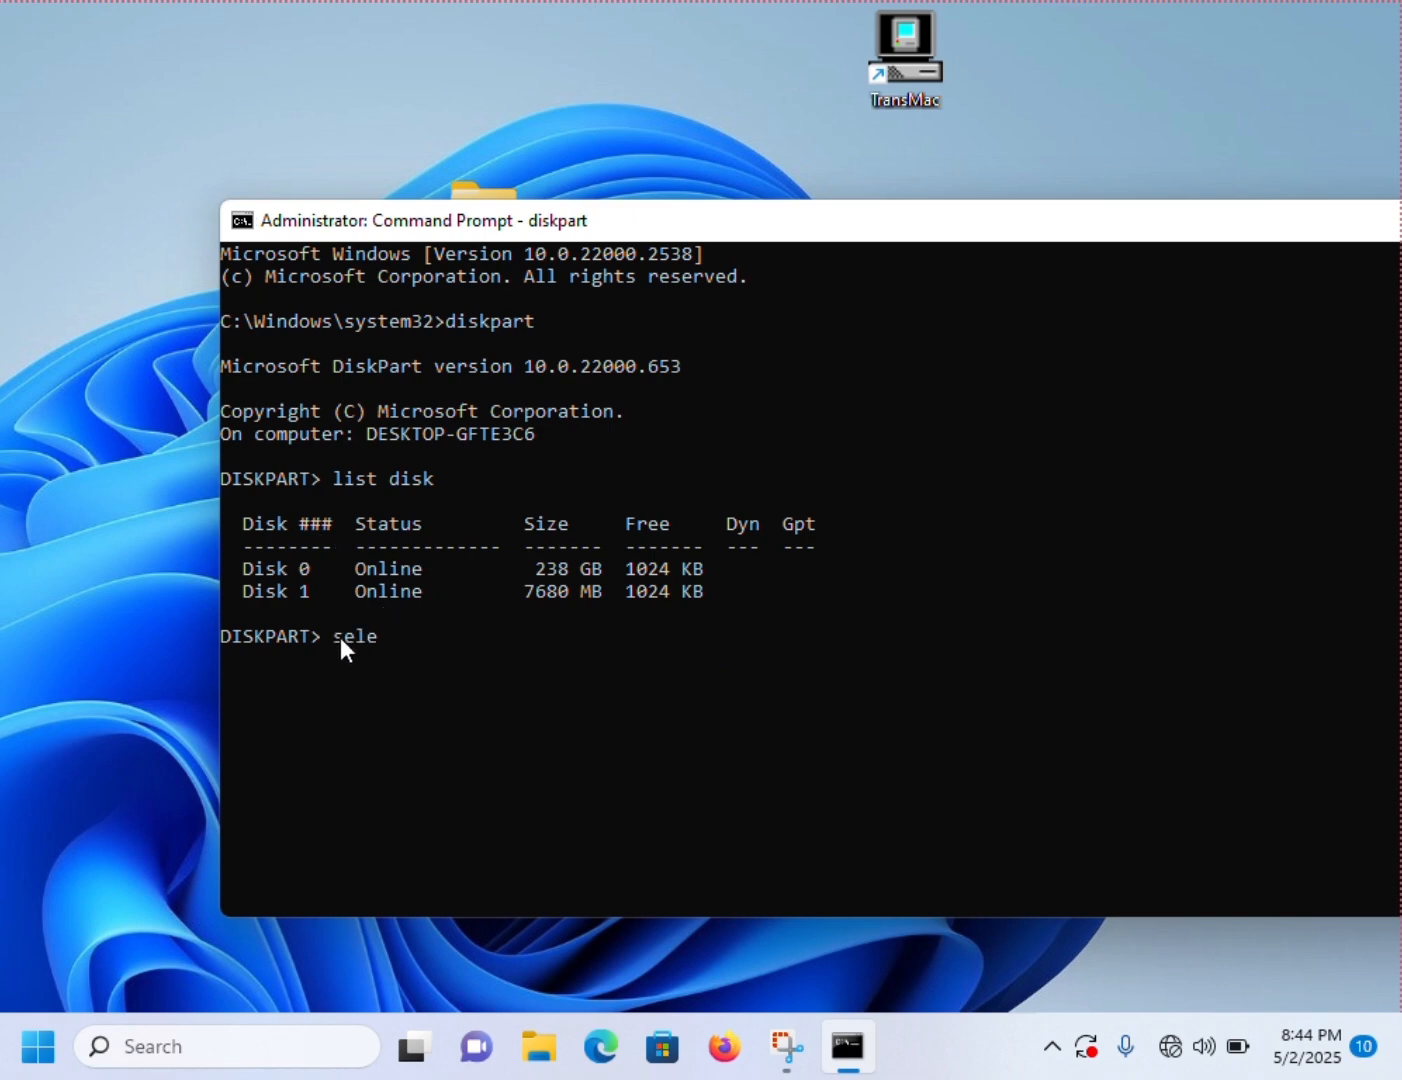
{"action": "type", "text": "ct disk 1"}
{"action": "key", "text": "Return"}
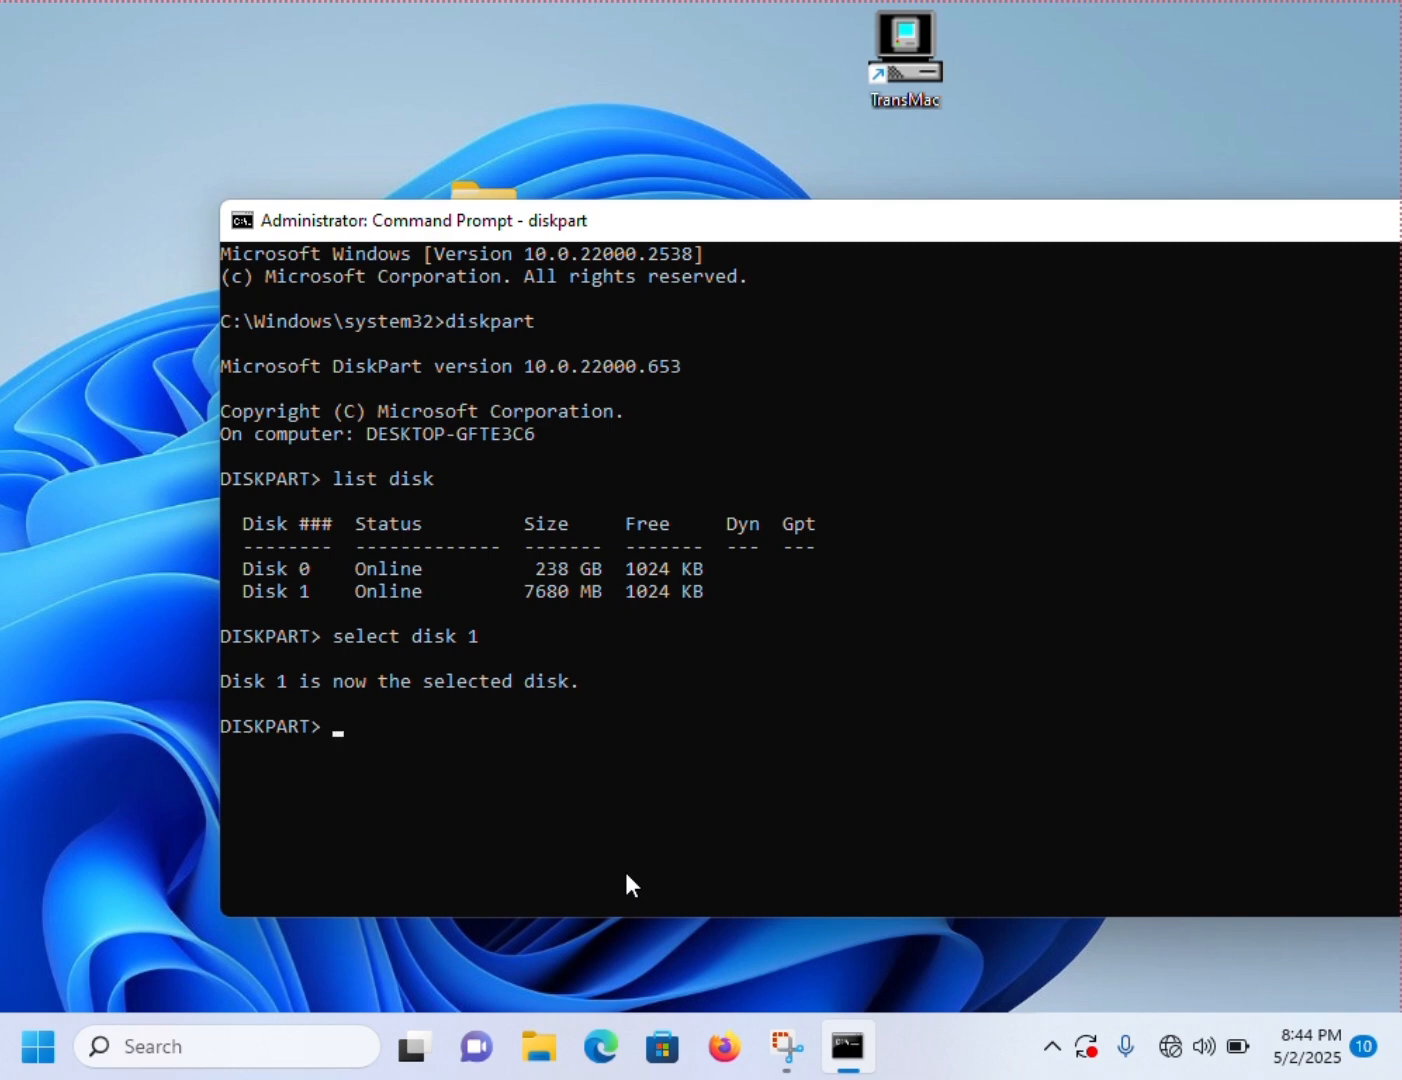
- Erase all partitions from the selected USB disk with the diskpart command "clean"
{"action": "type", "text": "clean"}
{"action": "key", "text": "Return"}
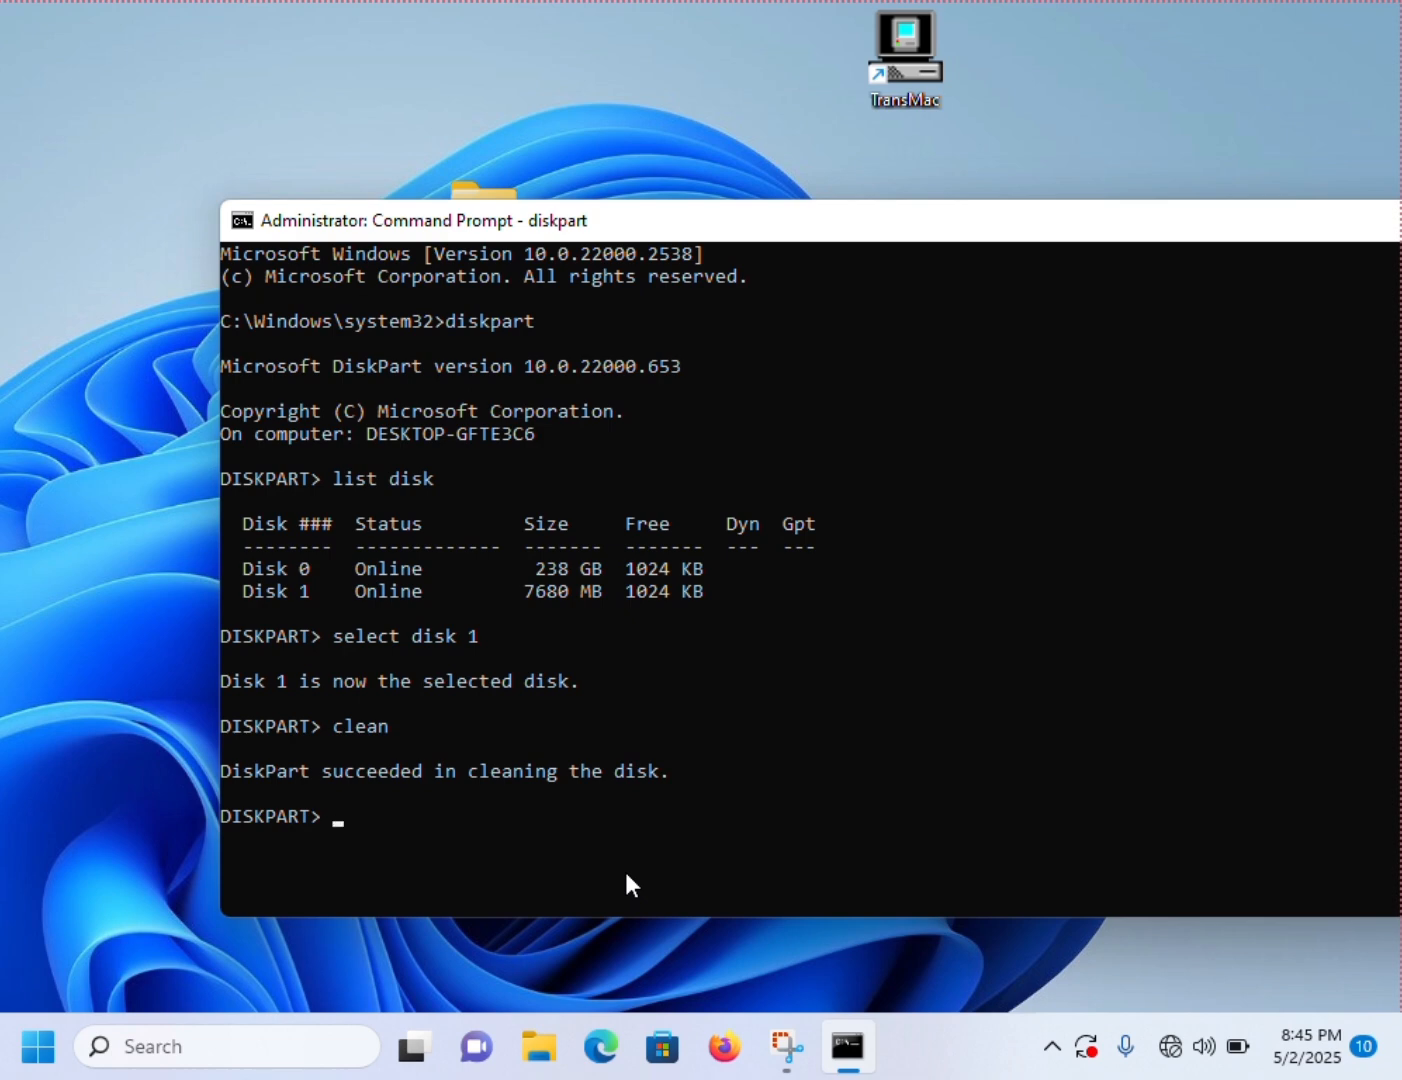
- Convert the cleaned disk to the GPT partition style with "convert gpt"
{"action": "type", "text": "convert gpt"}
{"action": "key", "text": "Return"}
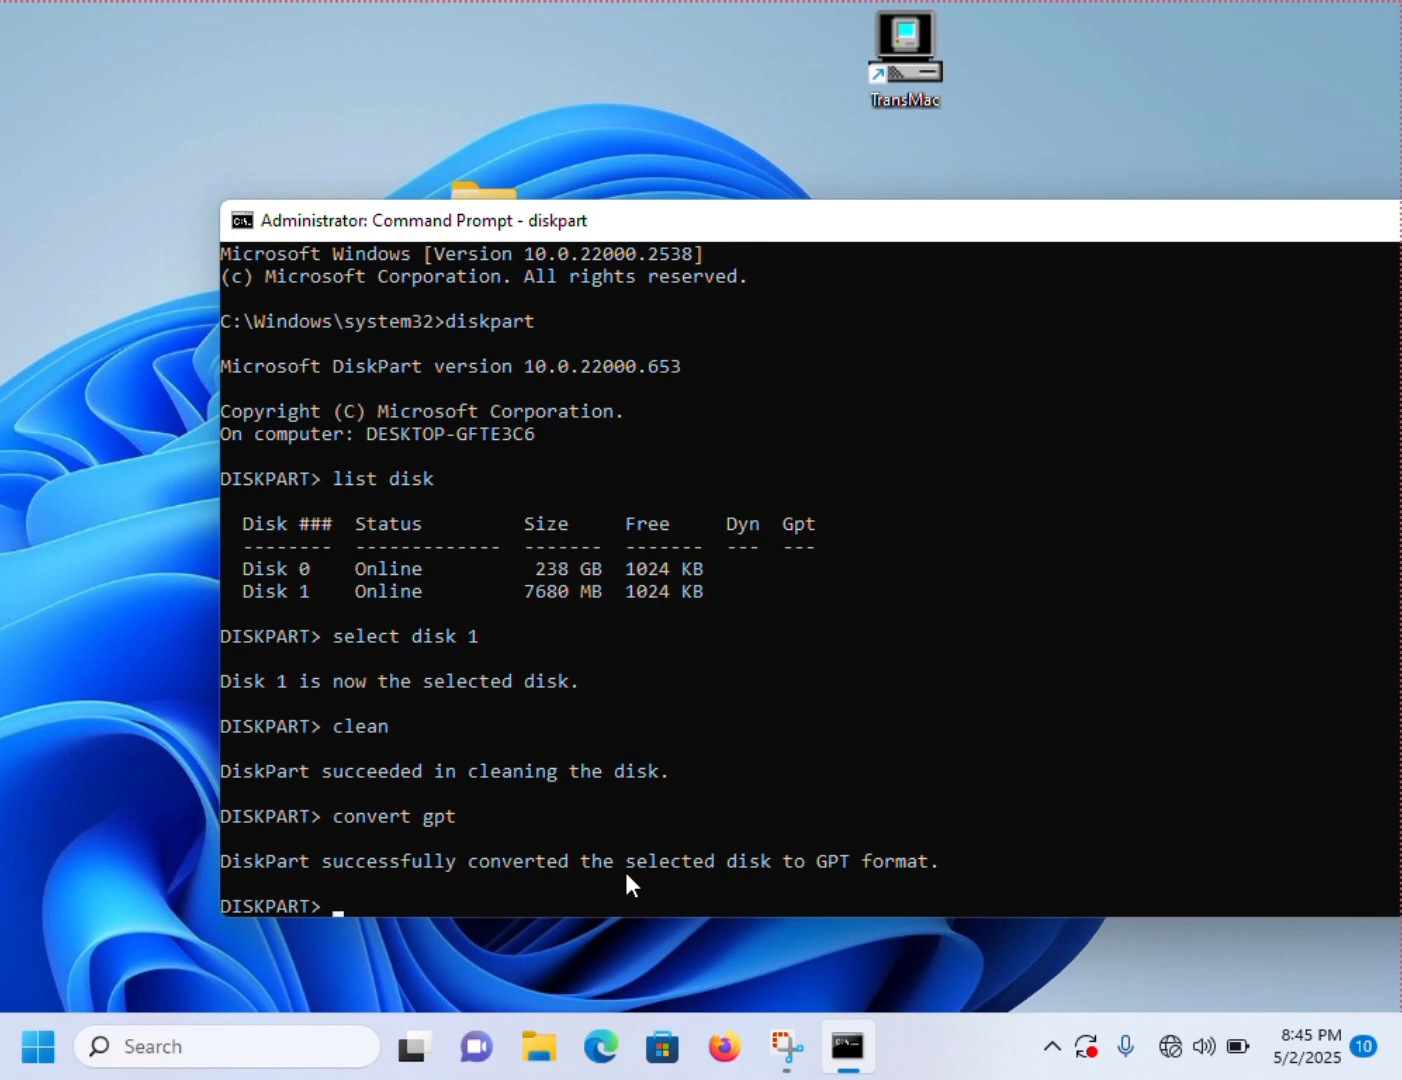
- Create a primary partition on the USB disk with "create partition primary"
{"action": "type", "text": "create partition p"}
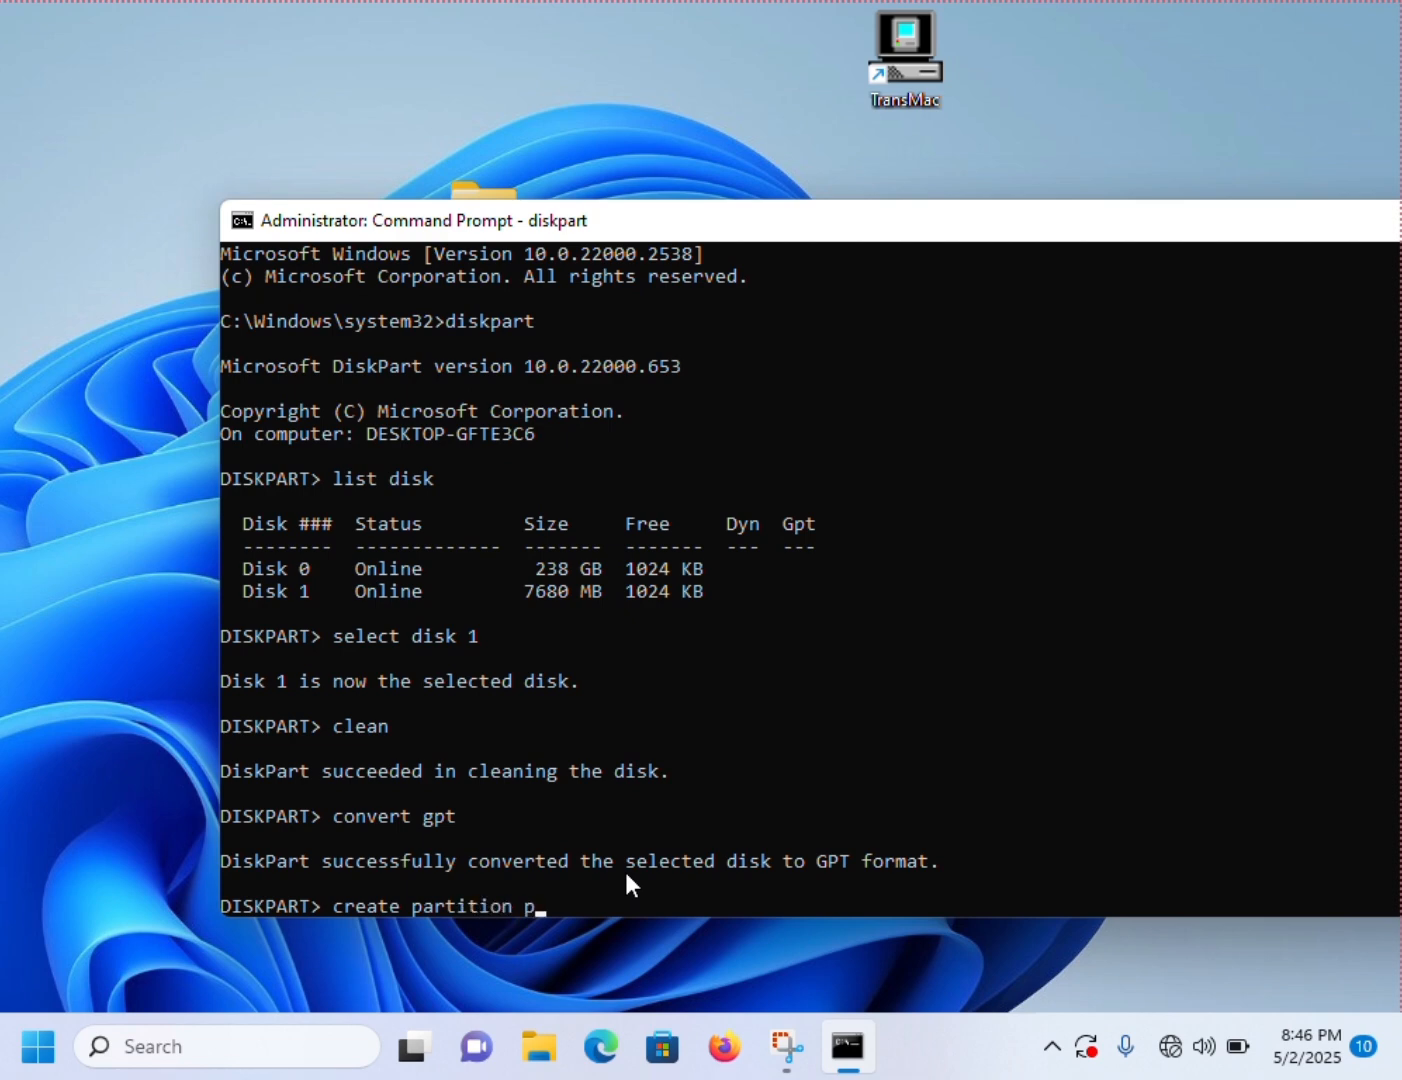
{"action": "type", "text": "rimary"}
{"action": "key", "text": "Return"}
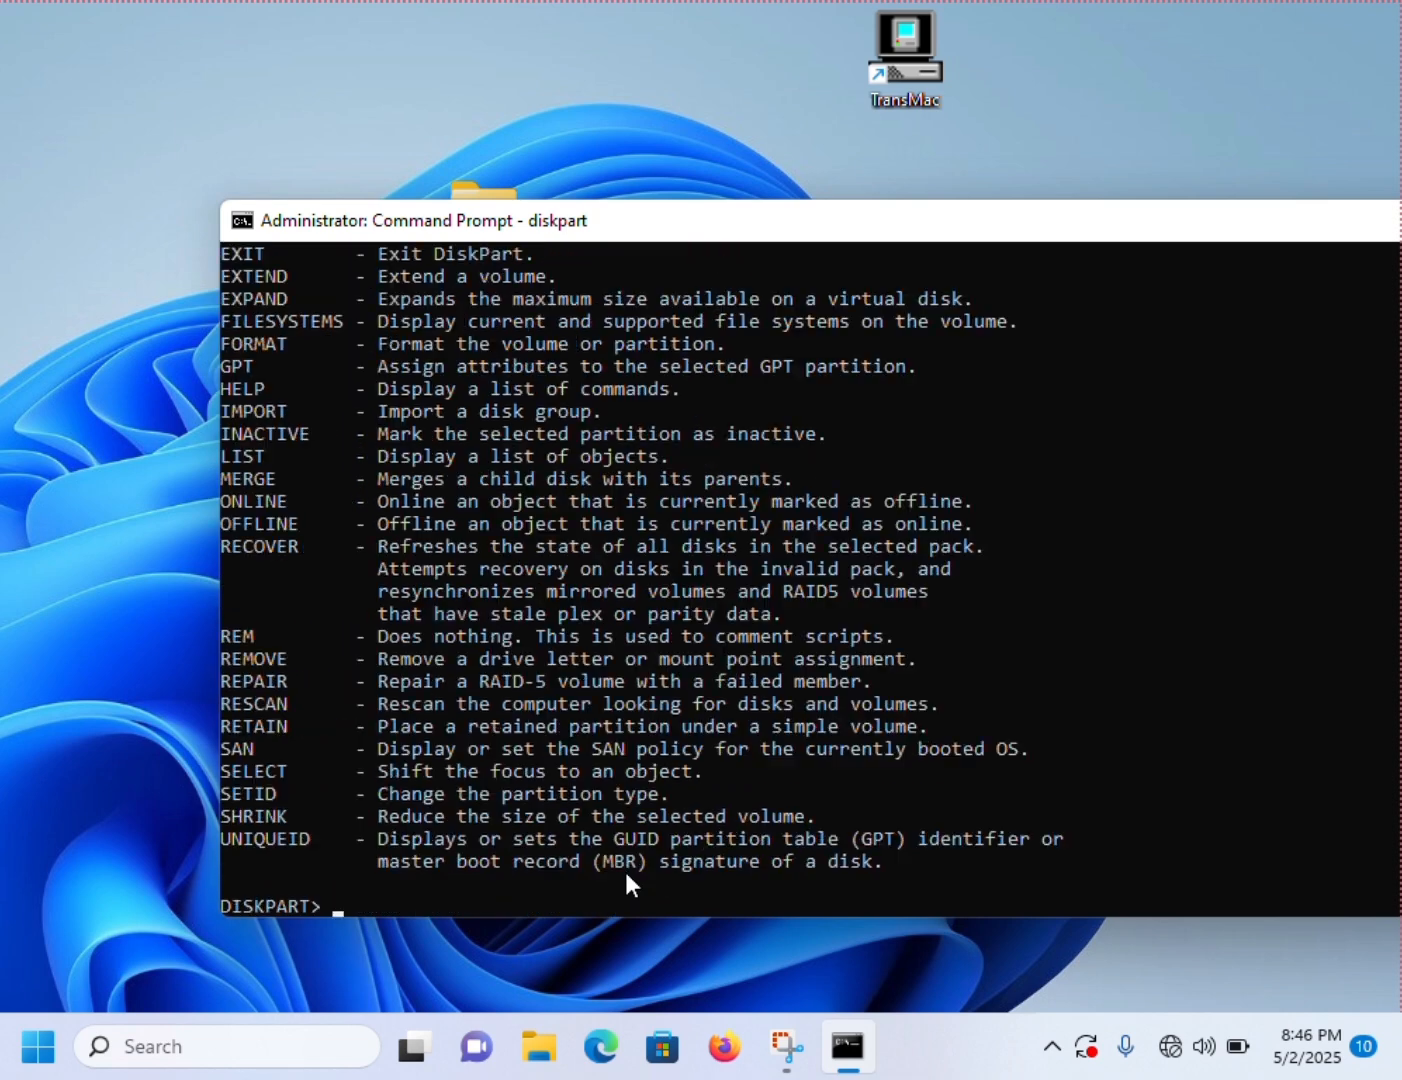
- Leave diskpart with "exit" and close the Command Prompt window
{"action": "type", "text": "exit"}
{"action": "key", "text": "Return"}
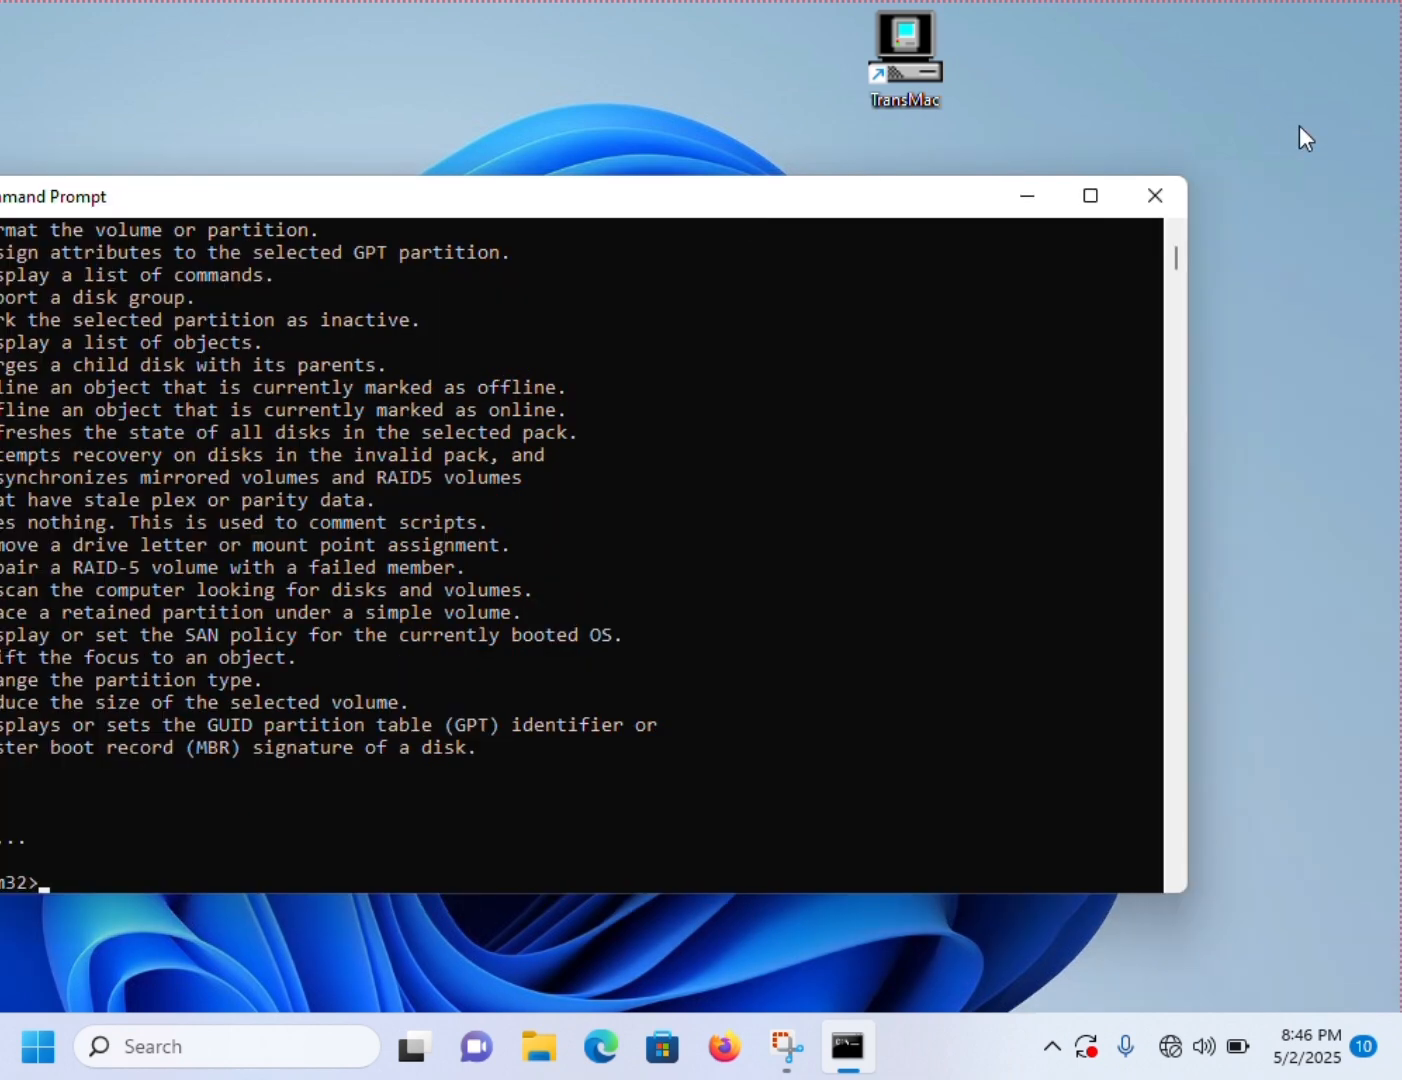
{"action": "left_click", "coordinate": [1172, 197]}
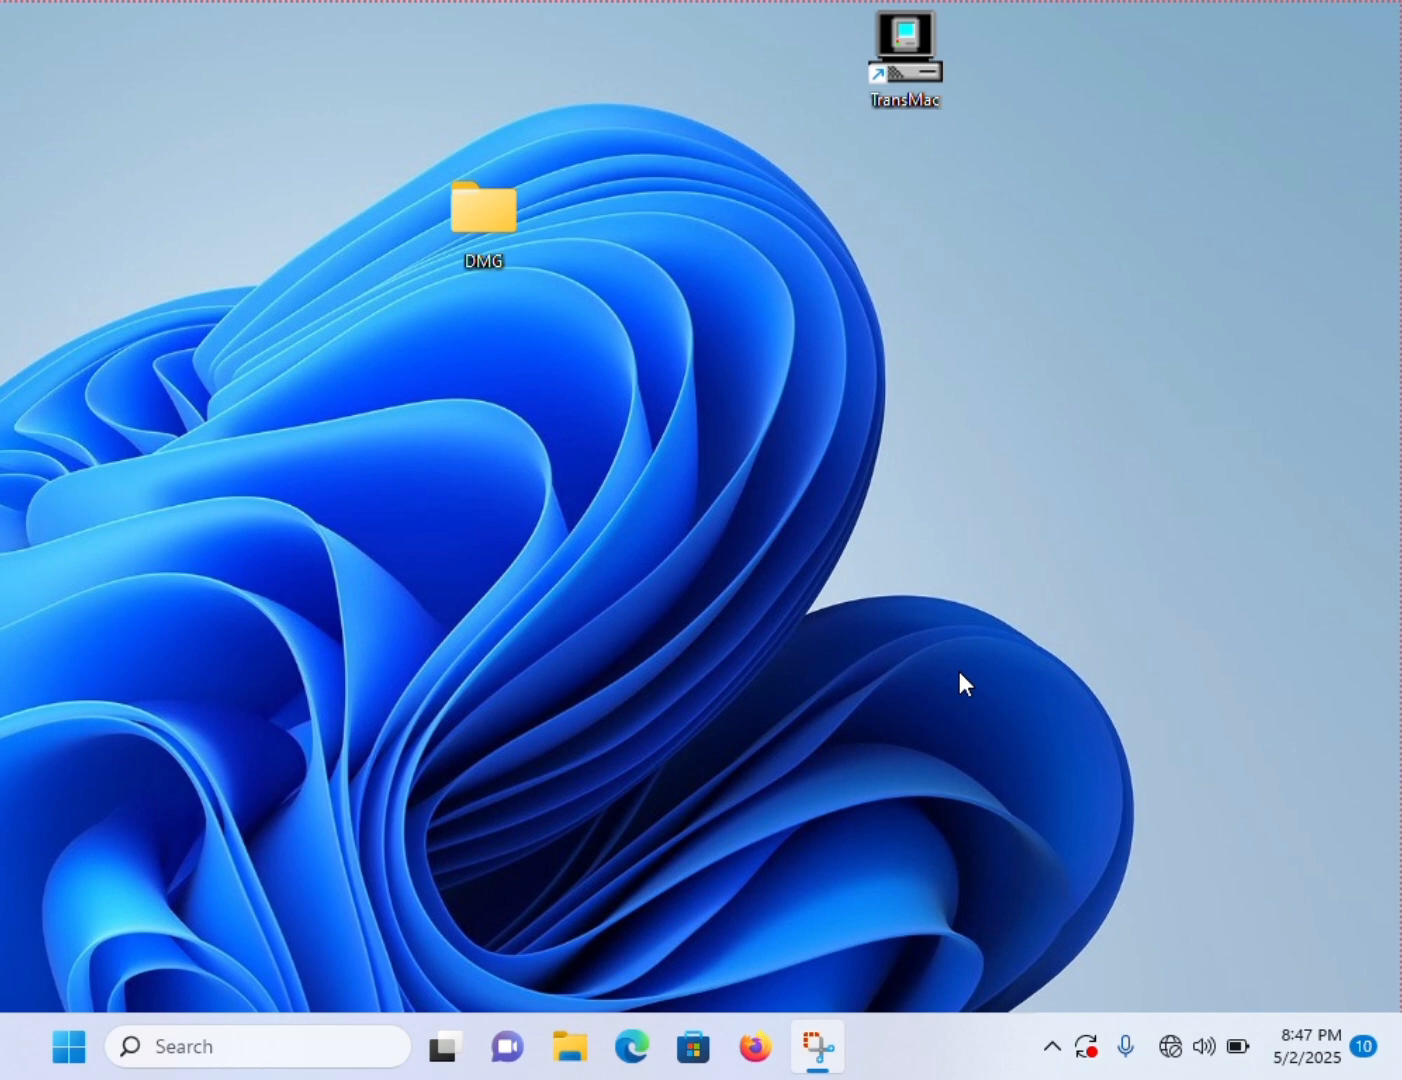
- Run TransMac from the desktop as administrator and continue with the trial version
{"action": "right_click", "coordinate": [893, 50]}
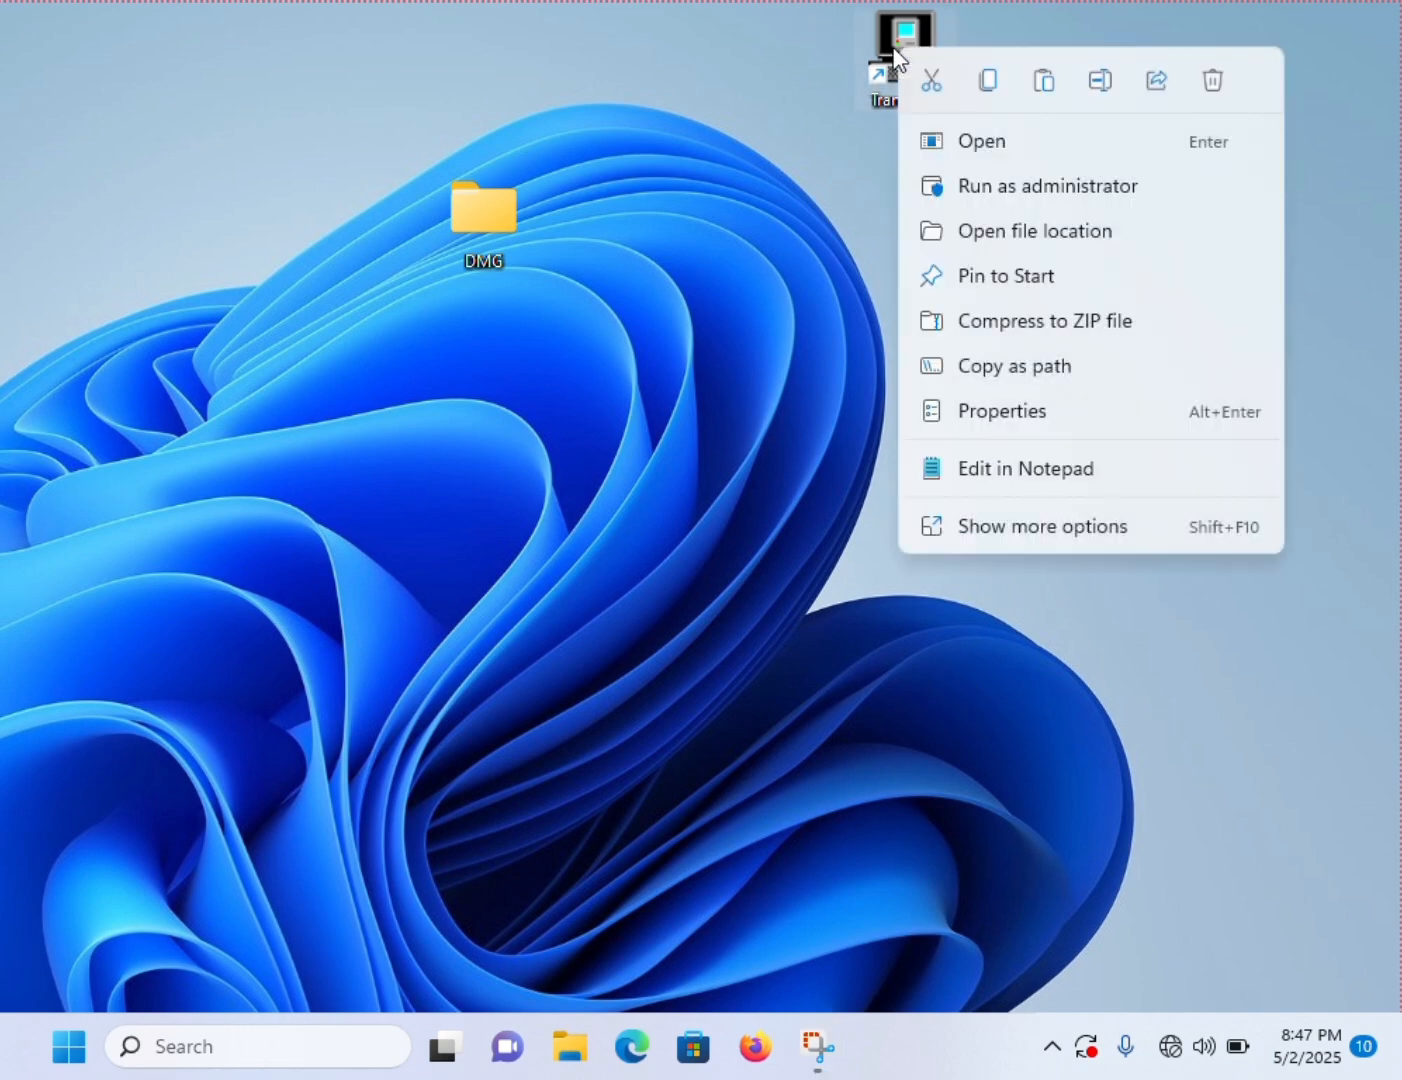
{"action": "left_click", "coordinate": [1037, 203]}
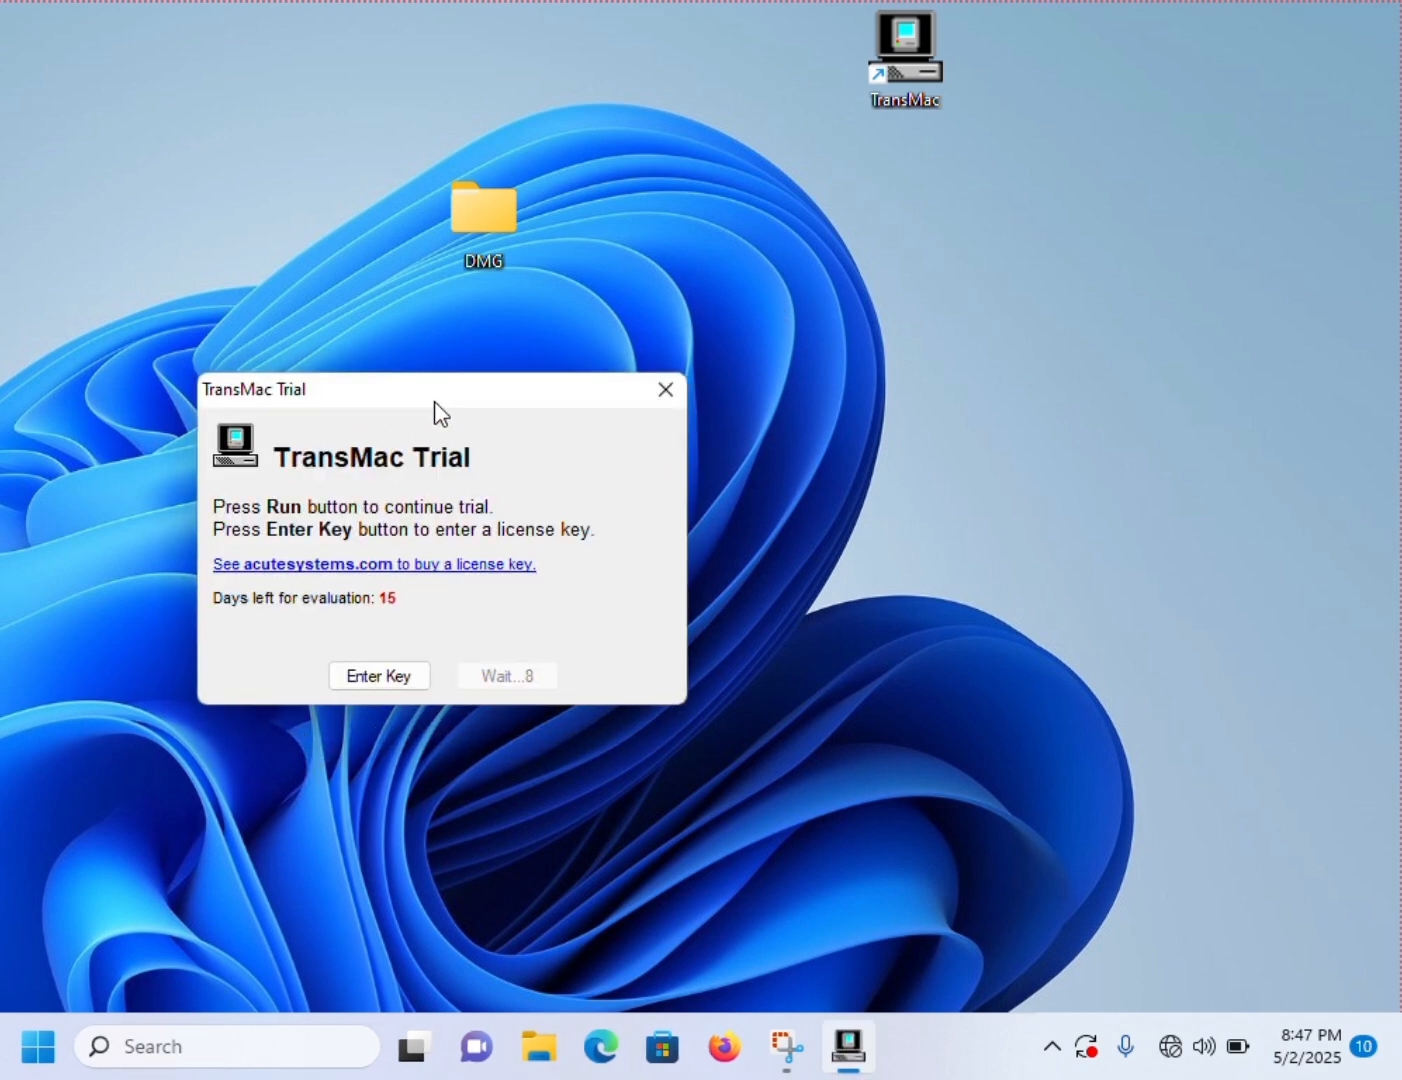
{"action": "left_click_drag", "start_coordinate": [434, 402], "coordinate": [541, 362]}
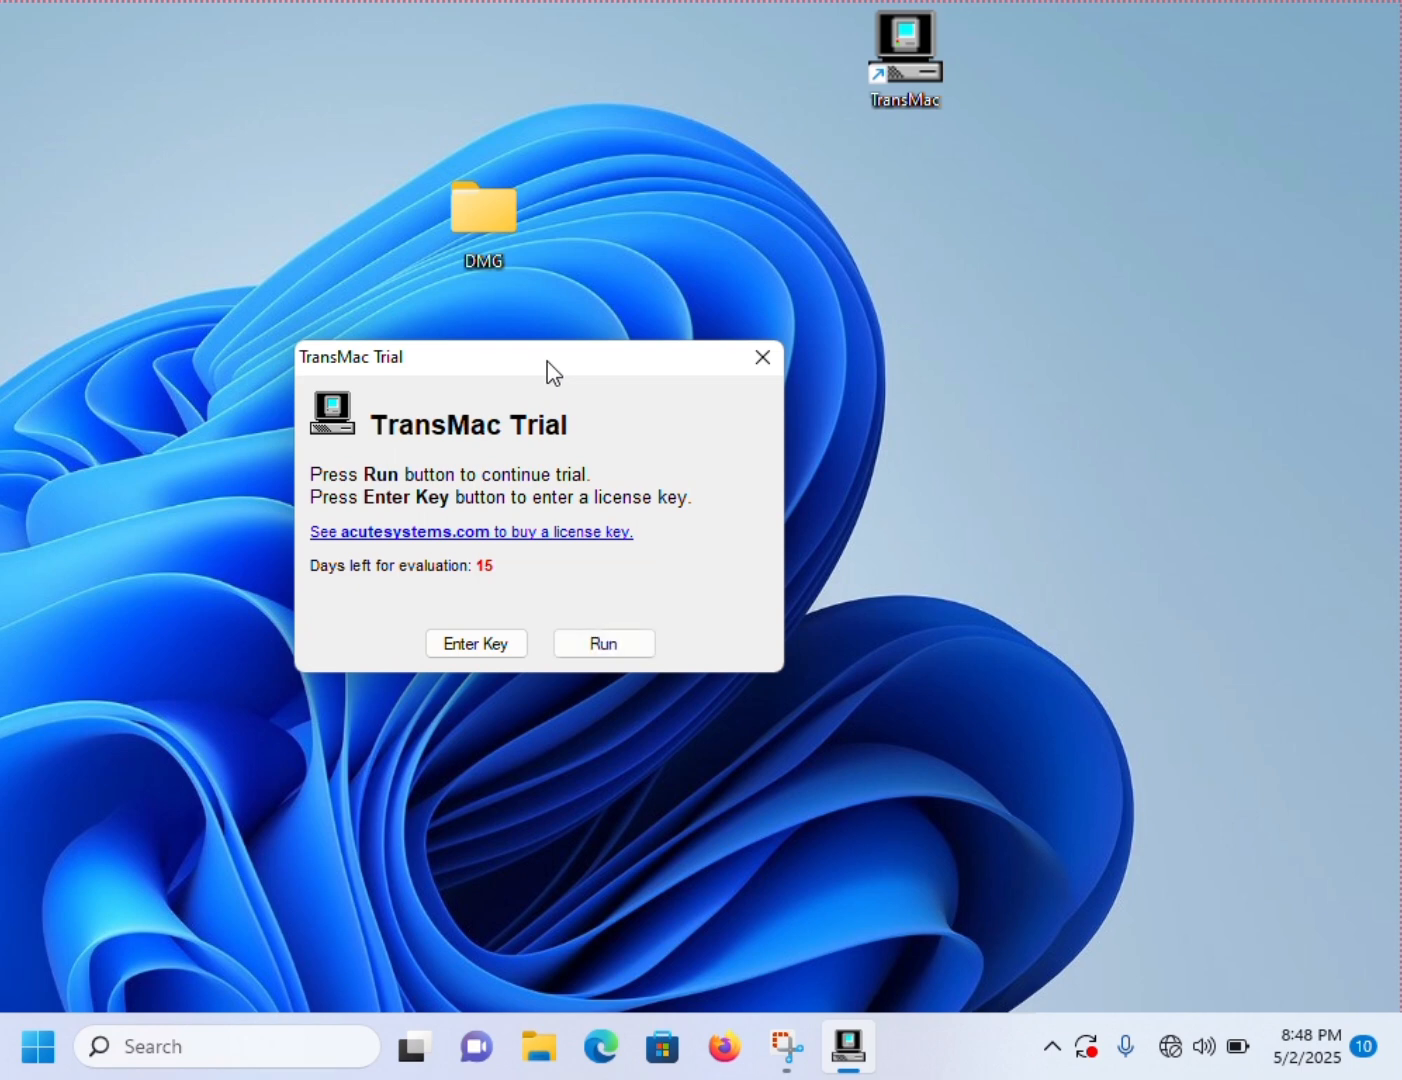
{"action": "left_click", "coordinate": [587, 637]}
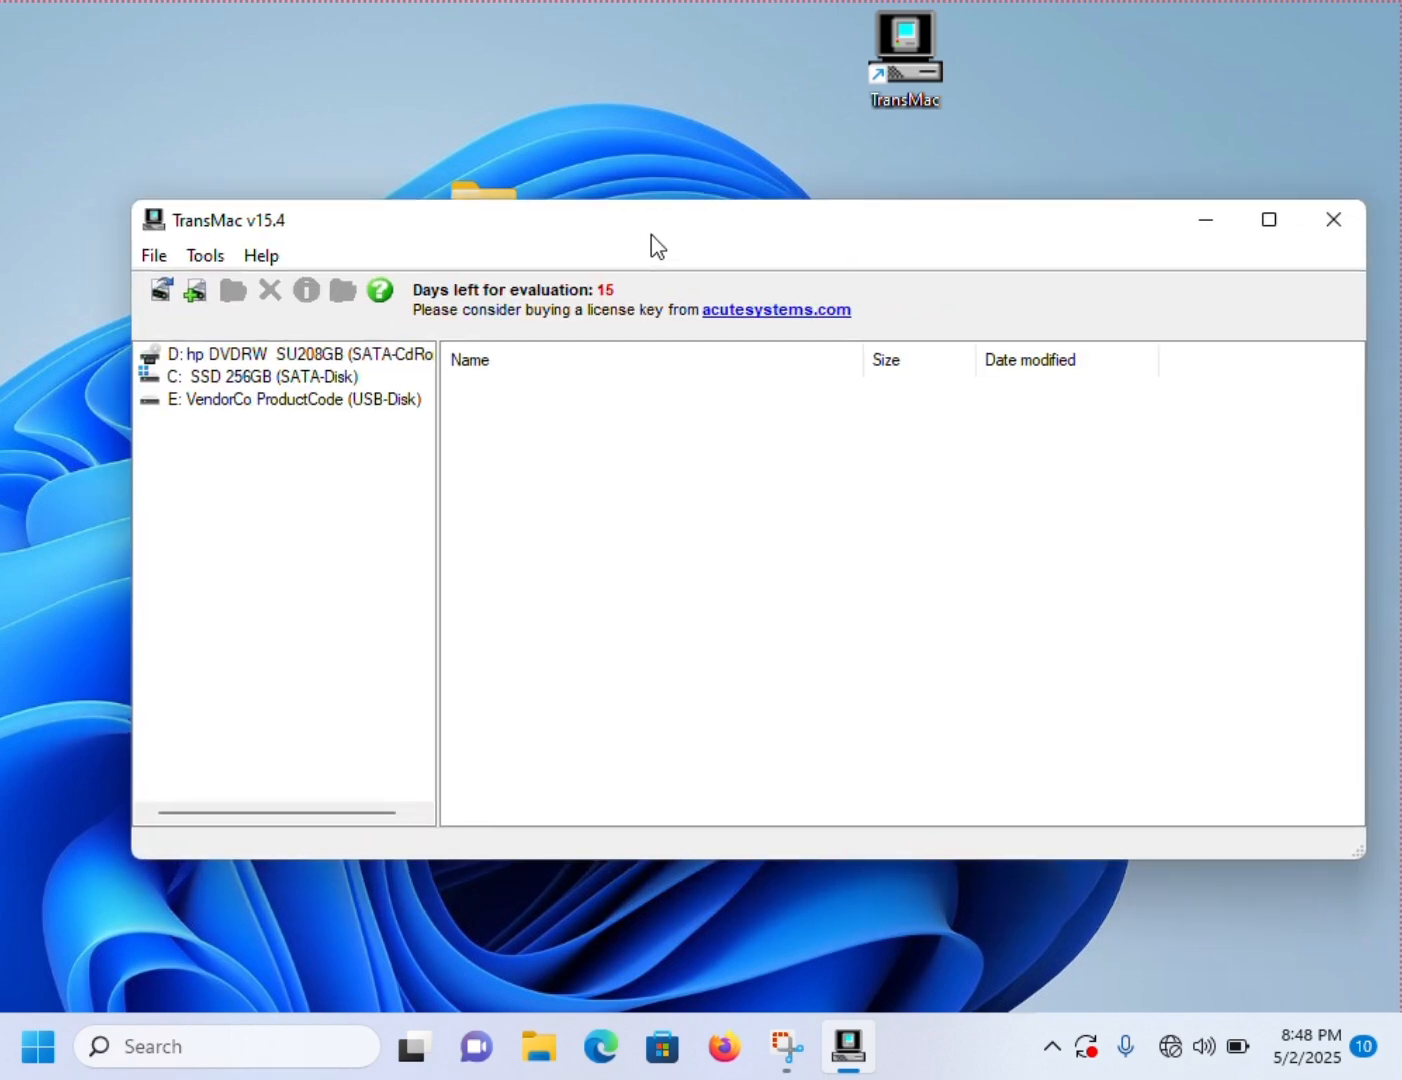
- Start Restore with Disk Image for the E: VendorCo ProductCode USB disk and agree to overwrite its mounted PC volumes
{"action": "left_click", "coordinate": [246, 402]}
{"action": "right_click", "coordinate": [246, 403]}
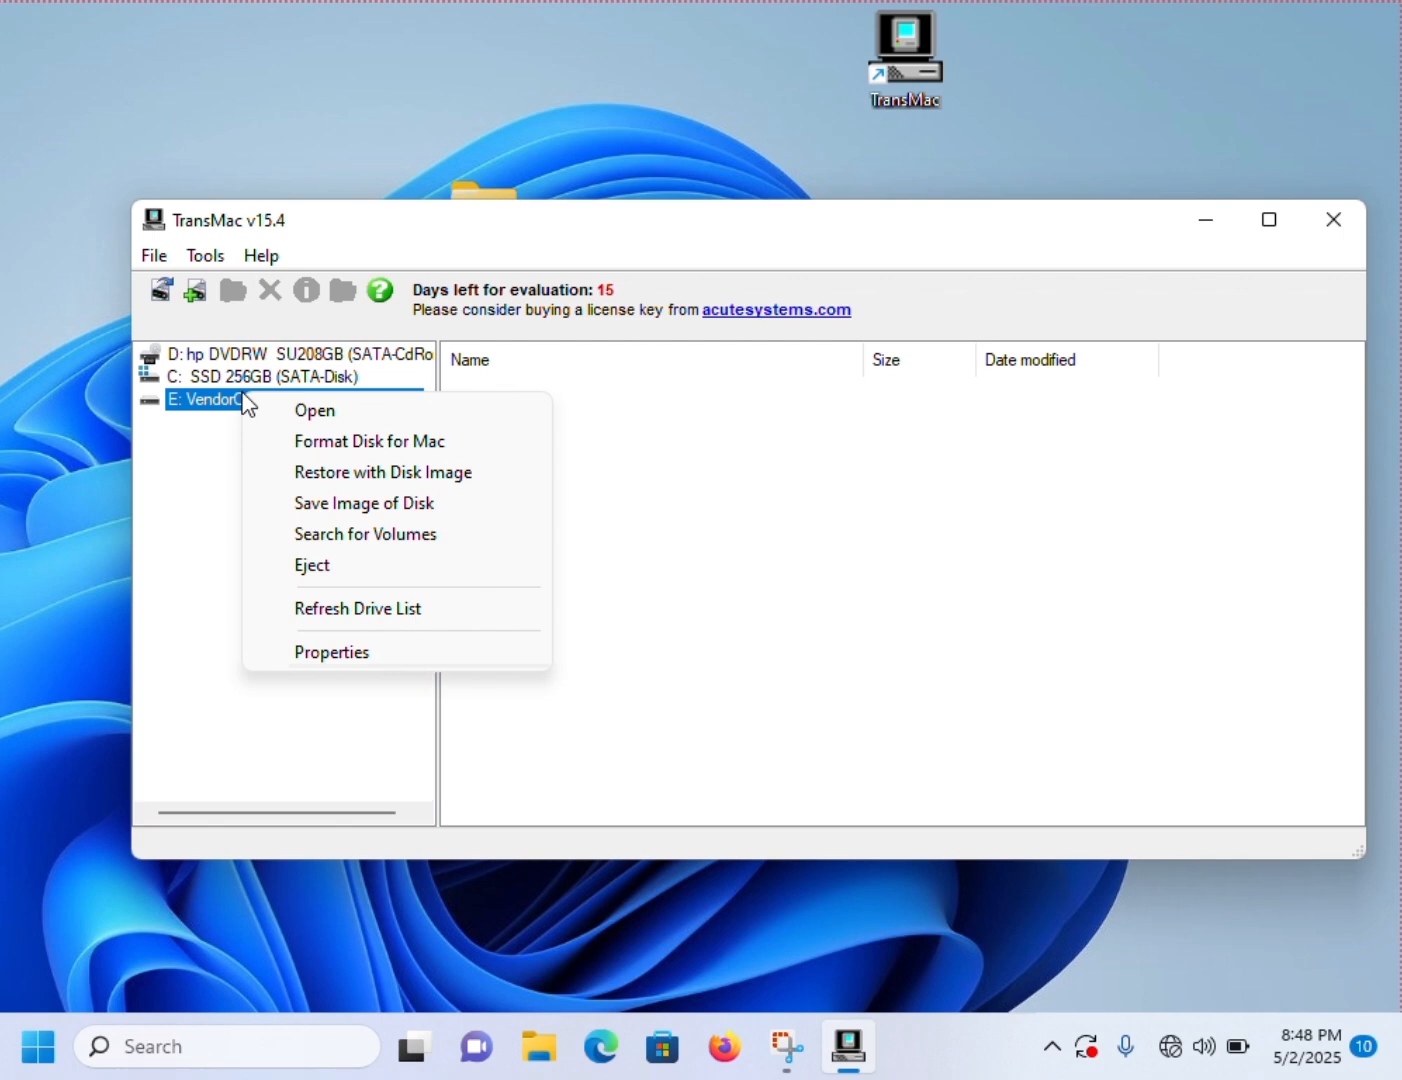
{"action": "left_click", "coordinate": [396, 474]}
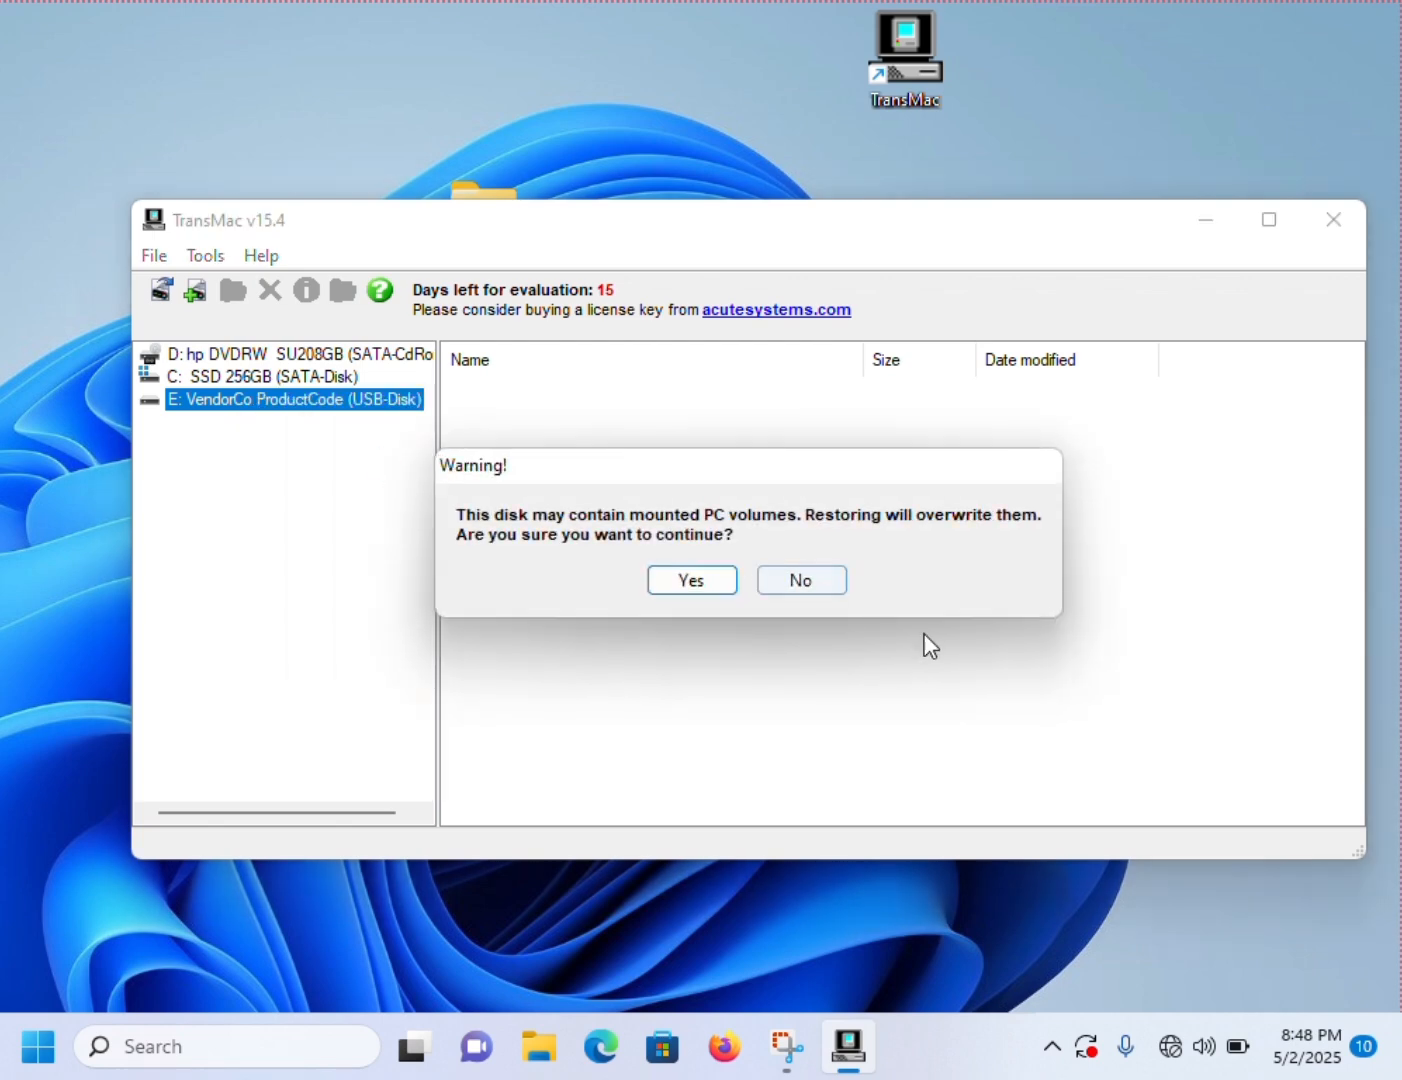
{"action": "left_click", "coordinate": [707, 587]}
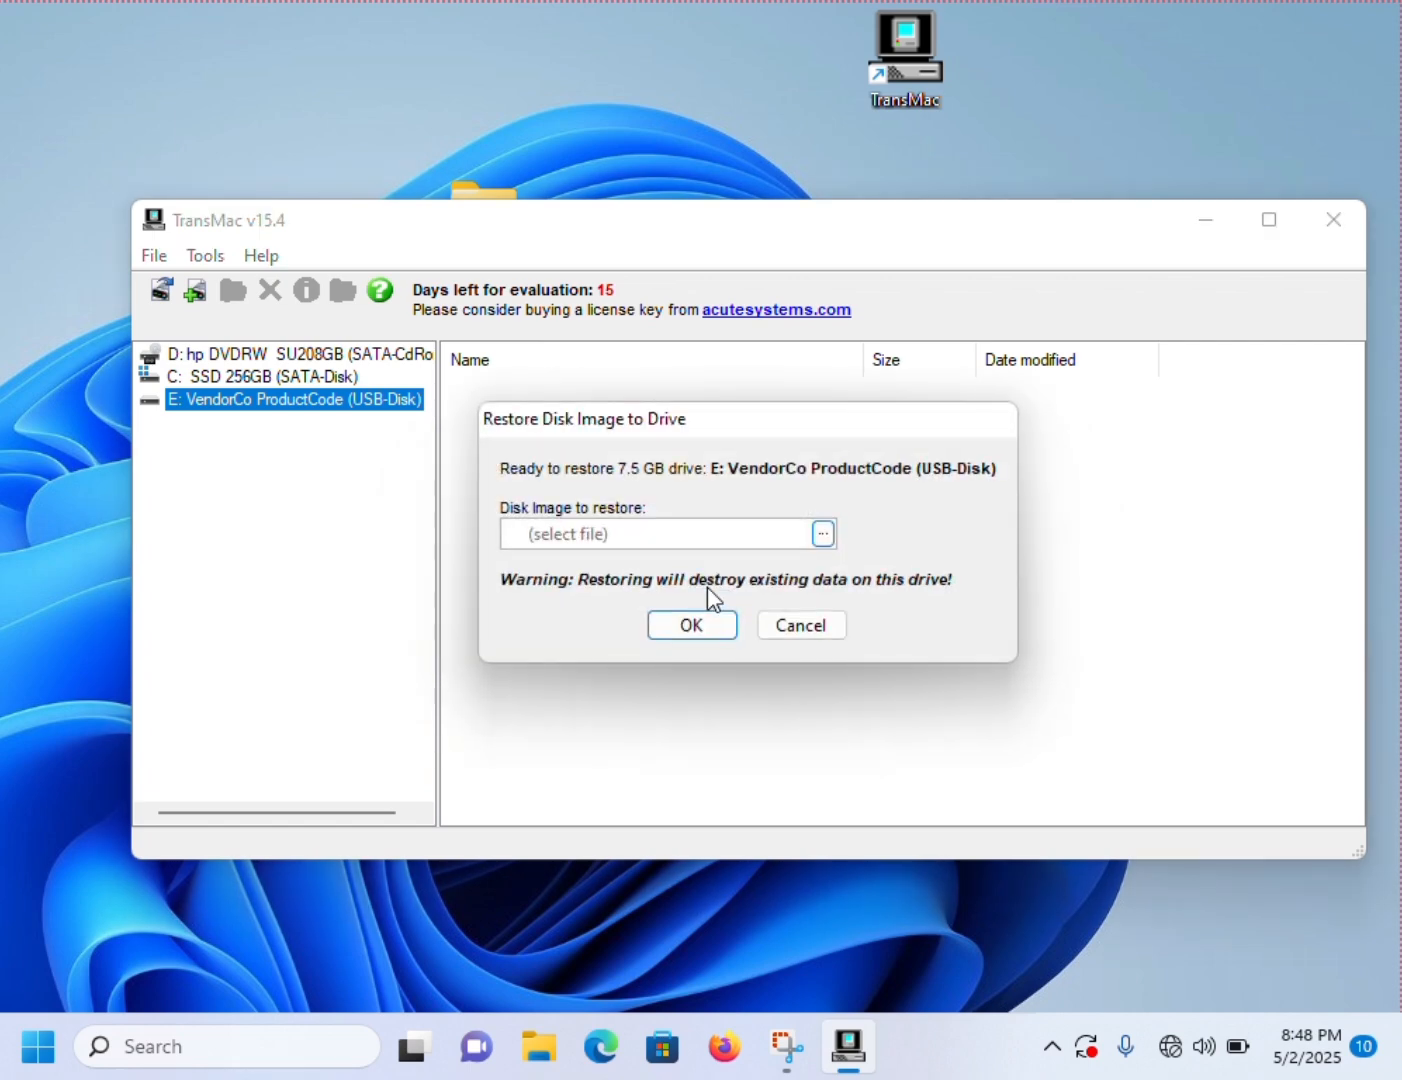
- Choose InstallMacOSX (2).dmg from the DMG folder on the Desktop as the image and confirm restoring it to the USB drive
{"action": "left_click", "coordinate": [826, 538]}
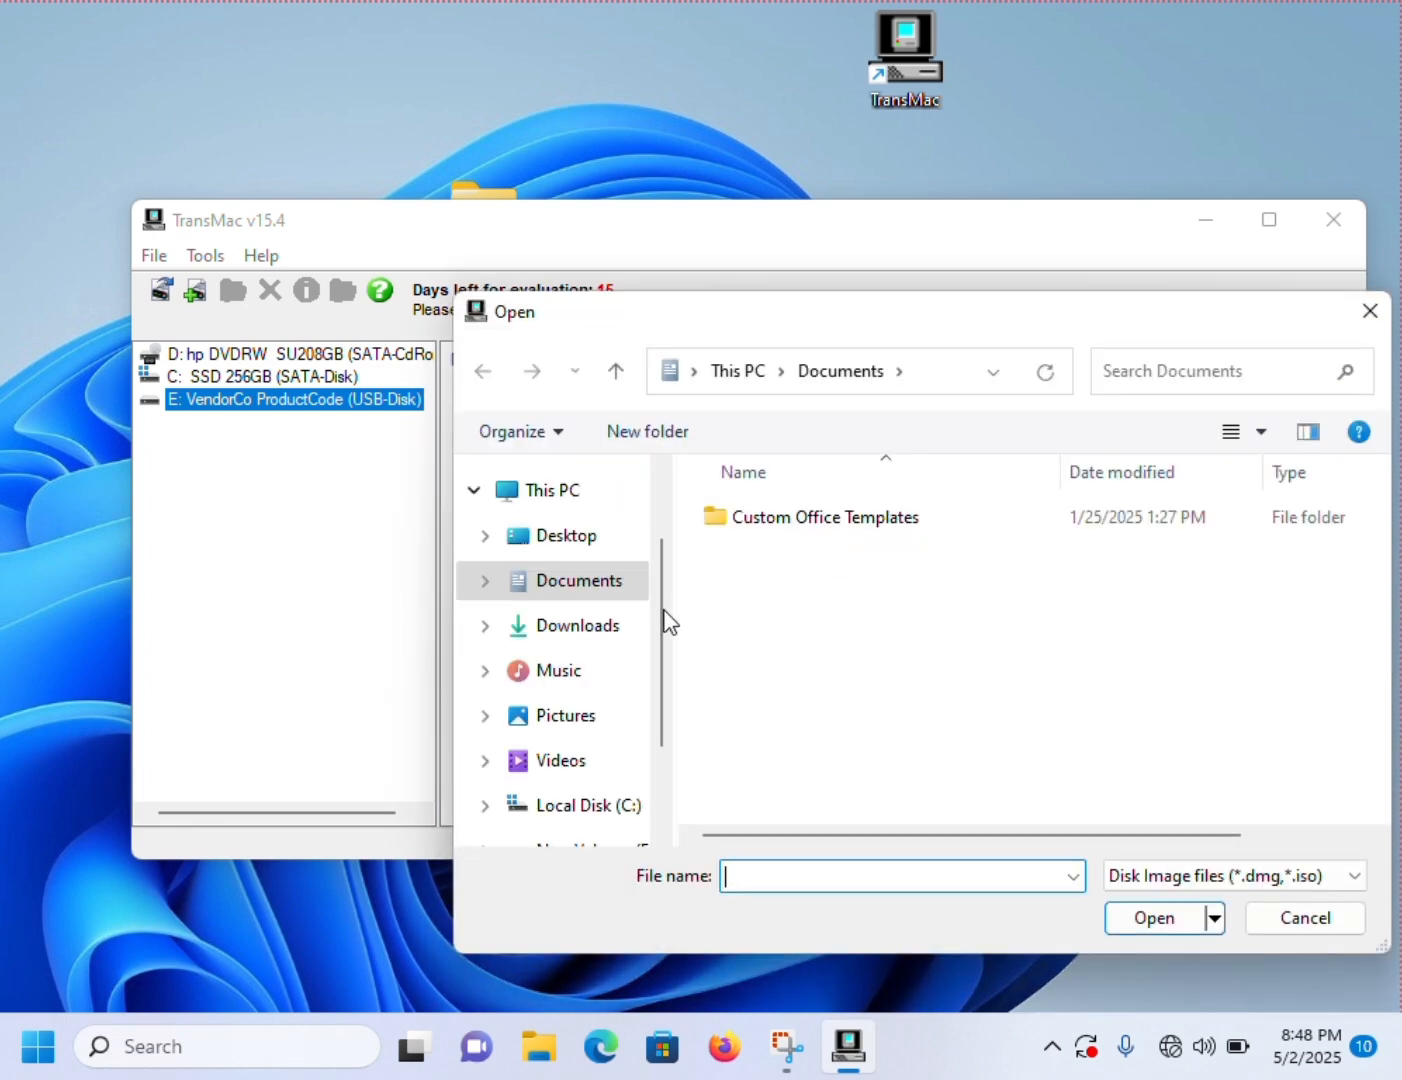
{"action": "left_click", "coordinate": [563, 537]}
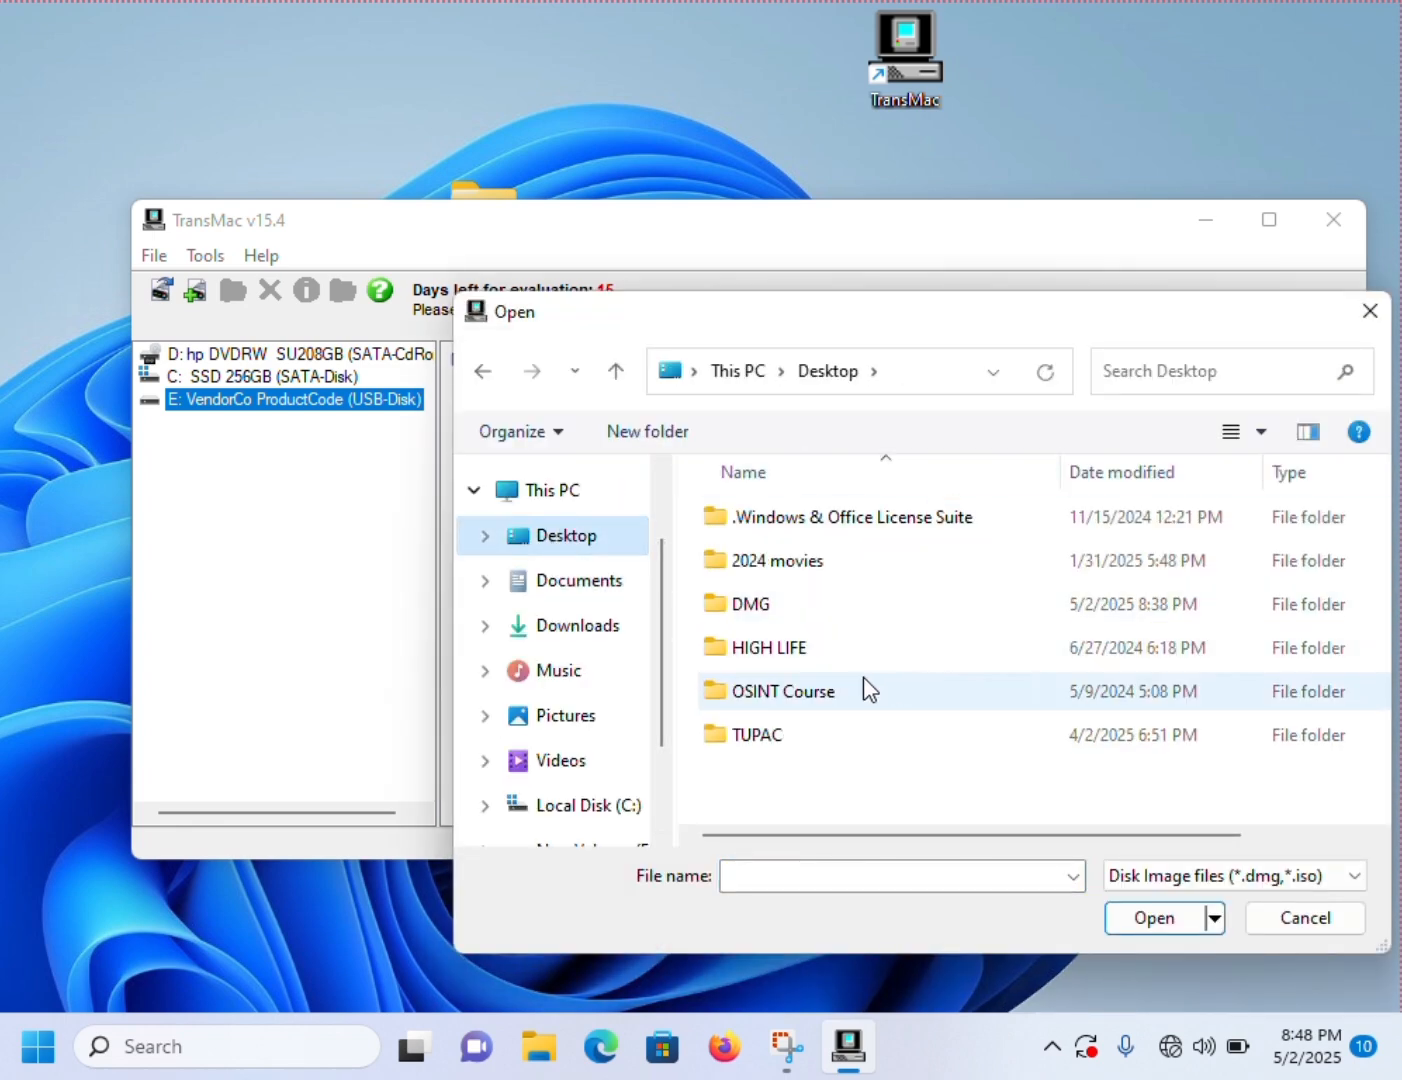
{"action": "double_click", "coordinate": [753, 604]}
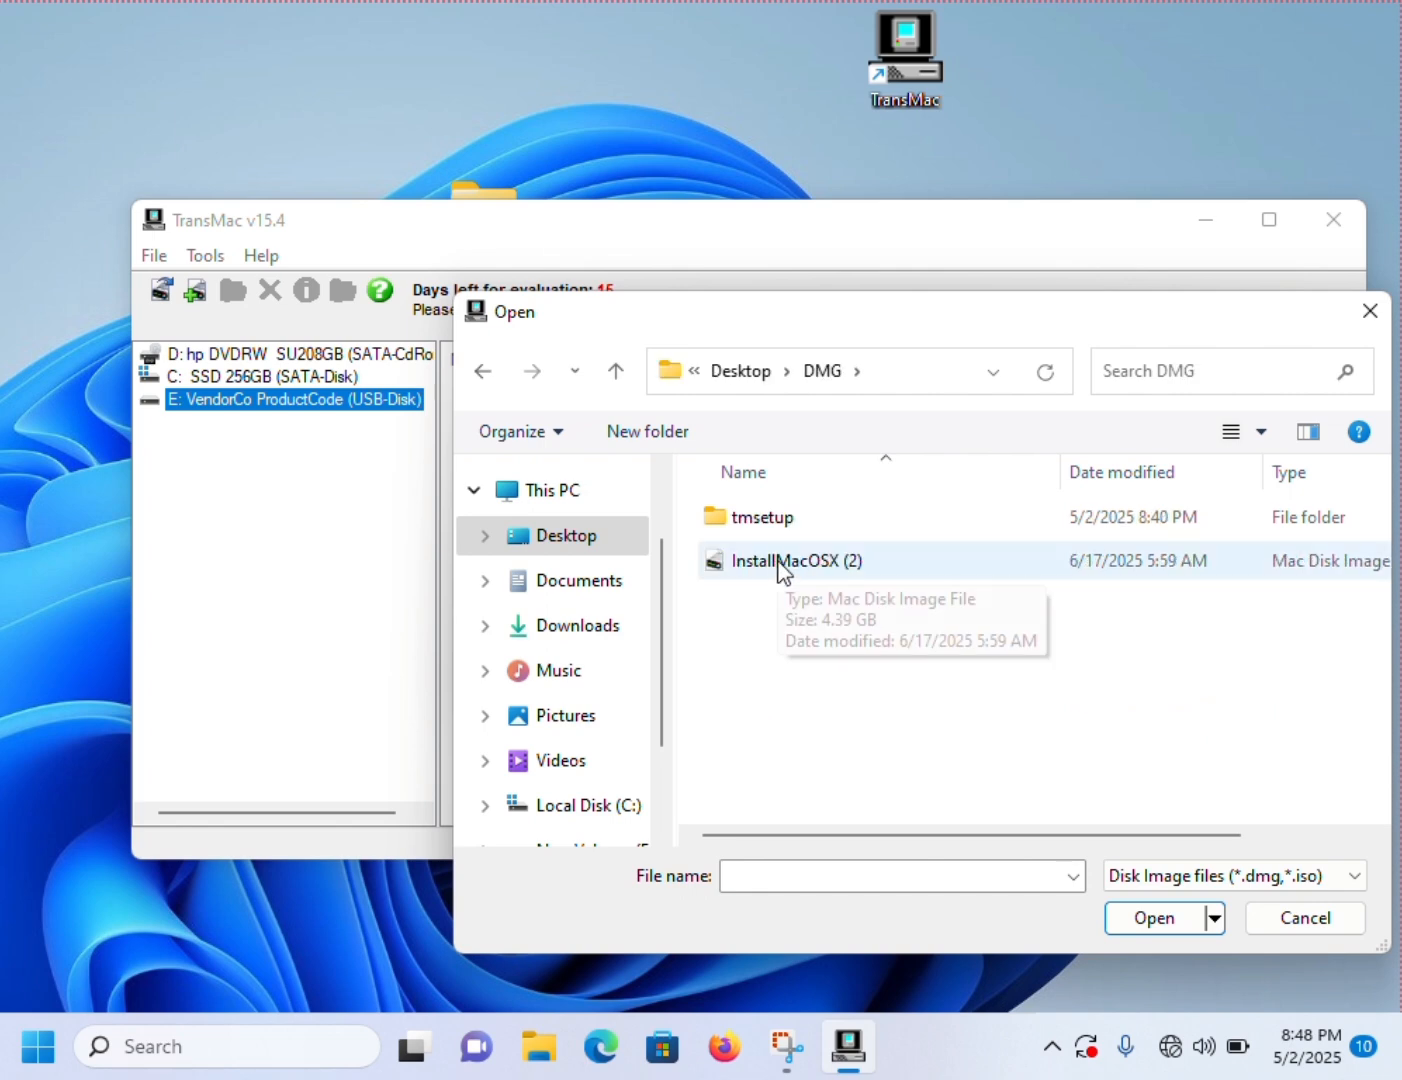
{"action": "double_click", "coordinate": [779, 566]}
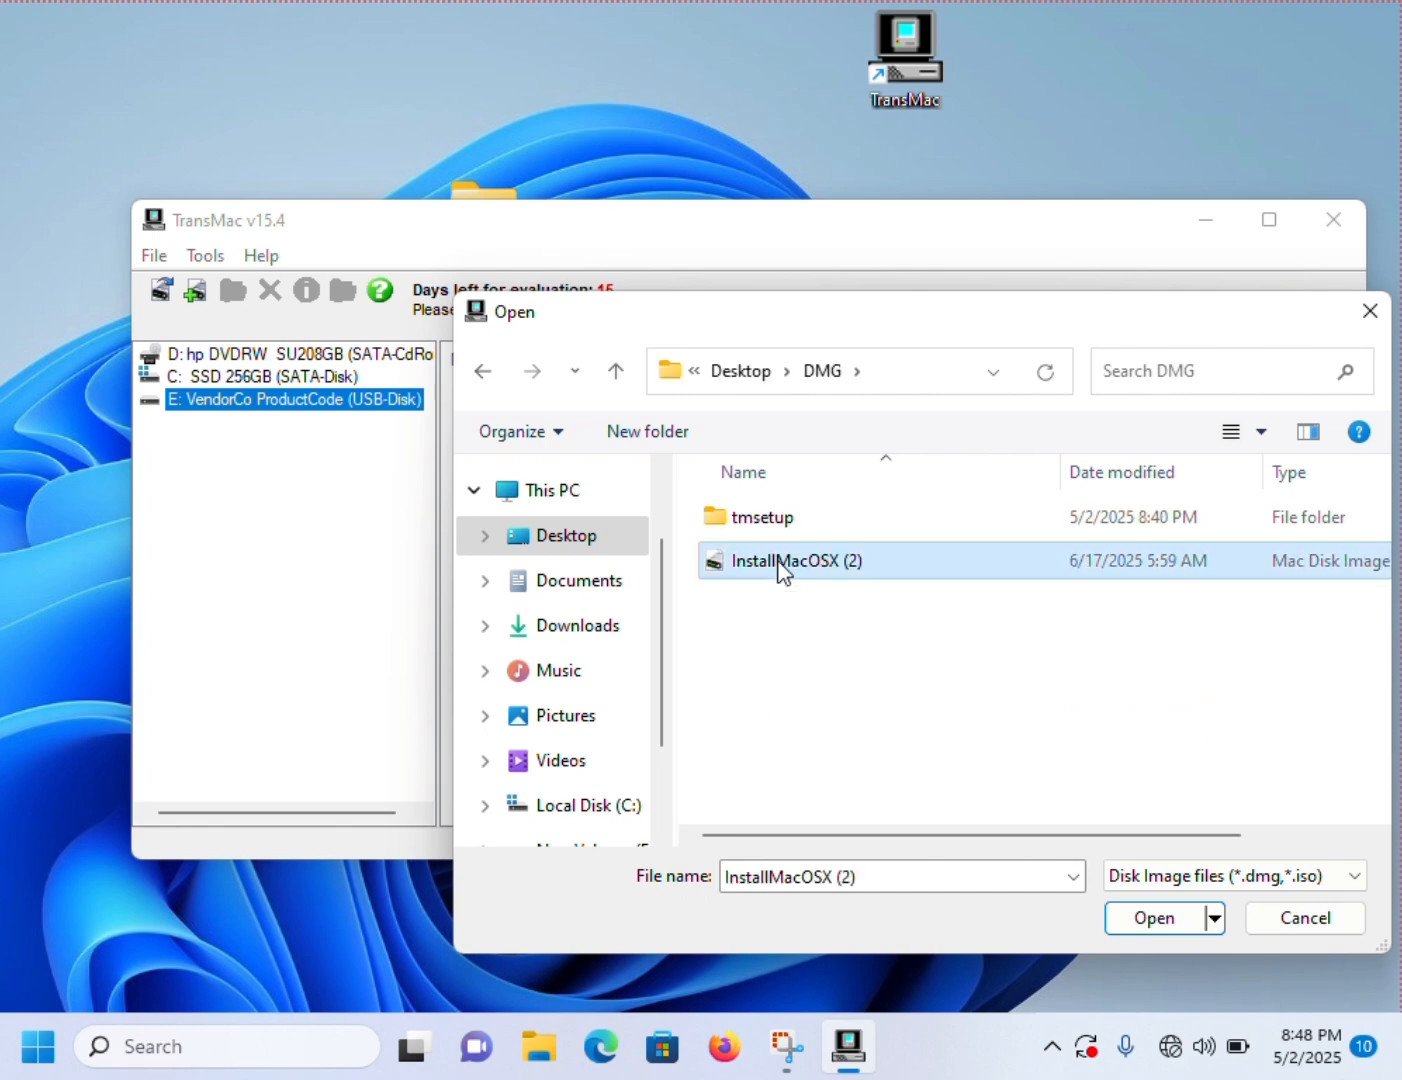
{"action": "left_click", "coordinate": [696, 627]}
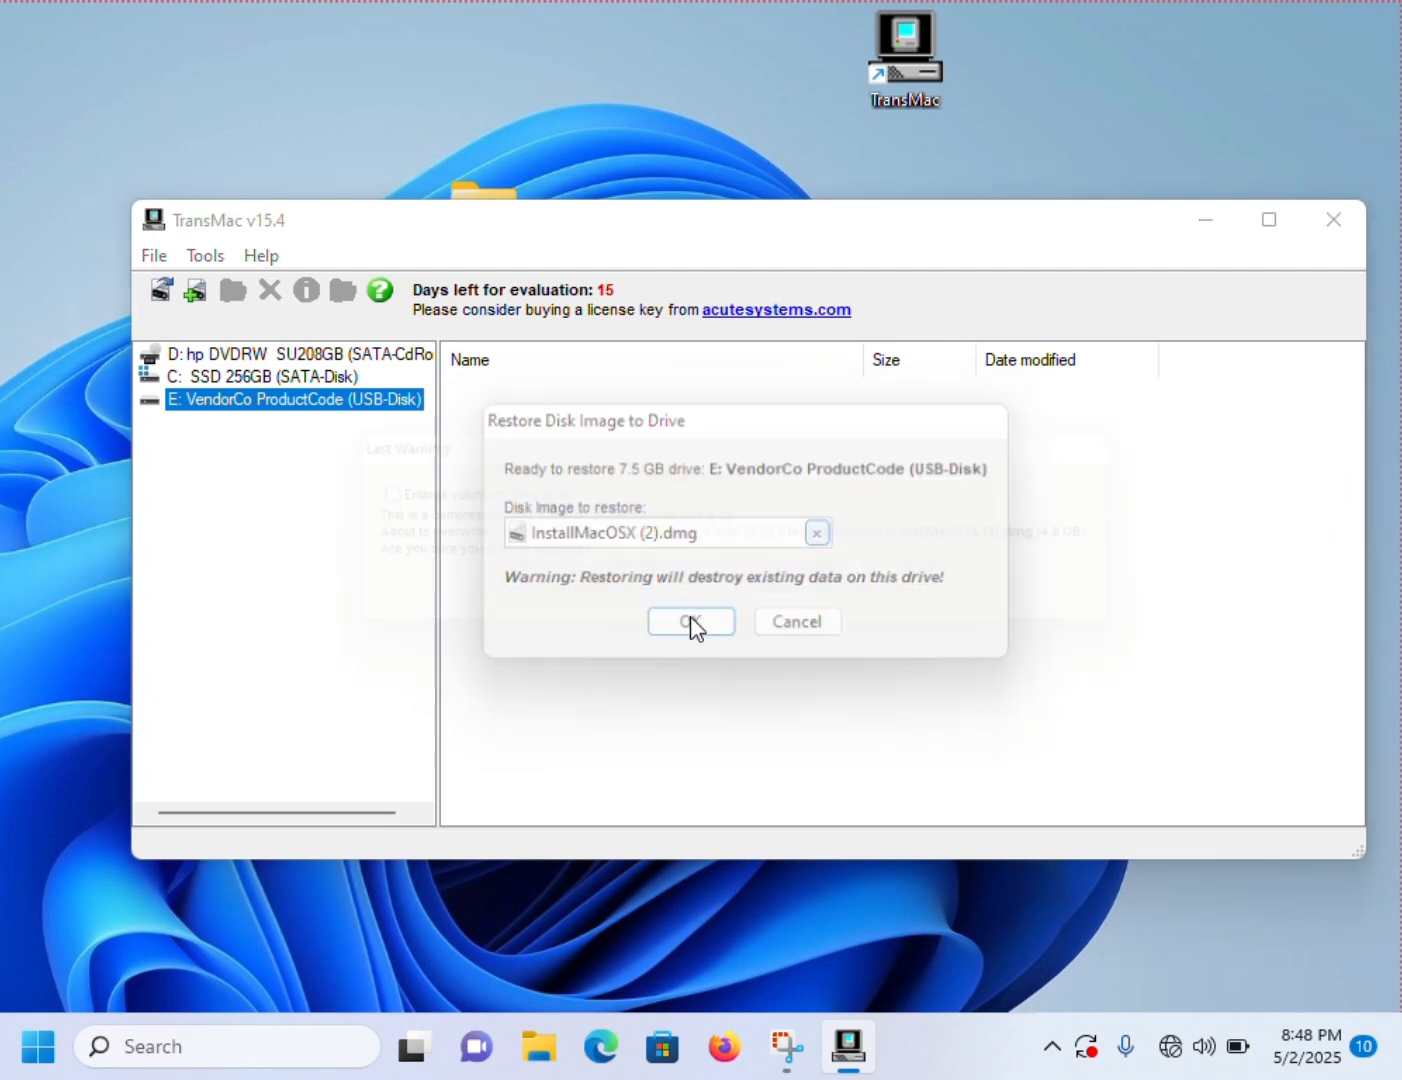
{"action": "left_click", "coordinate": [691, 605]}
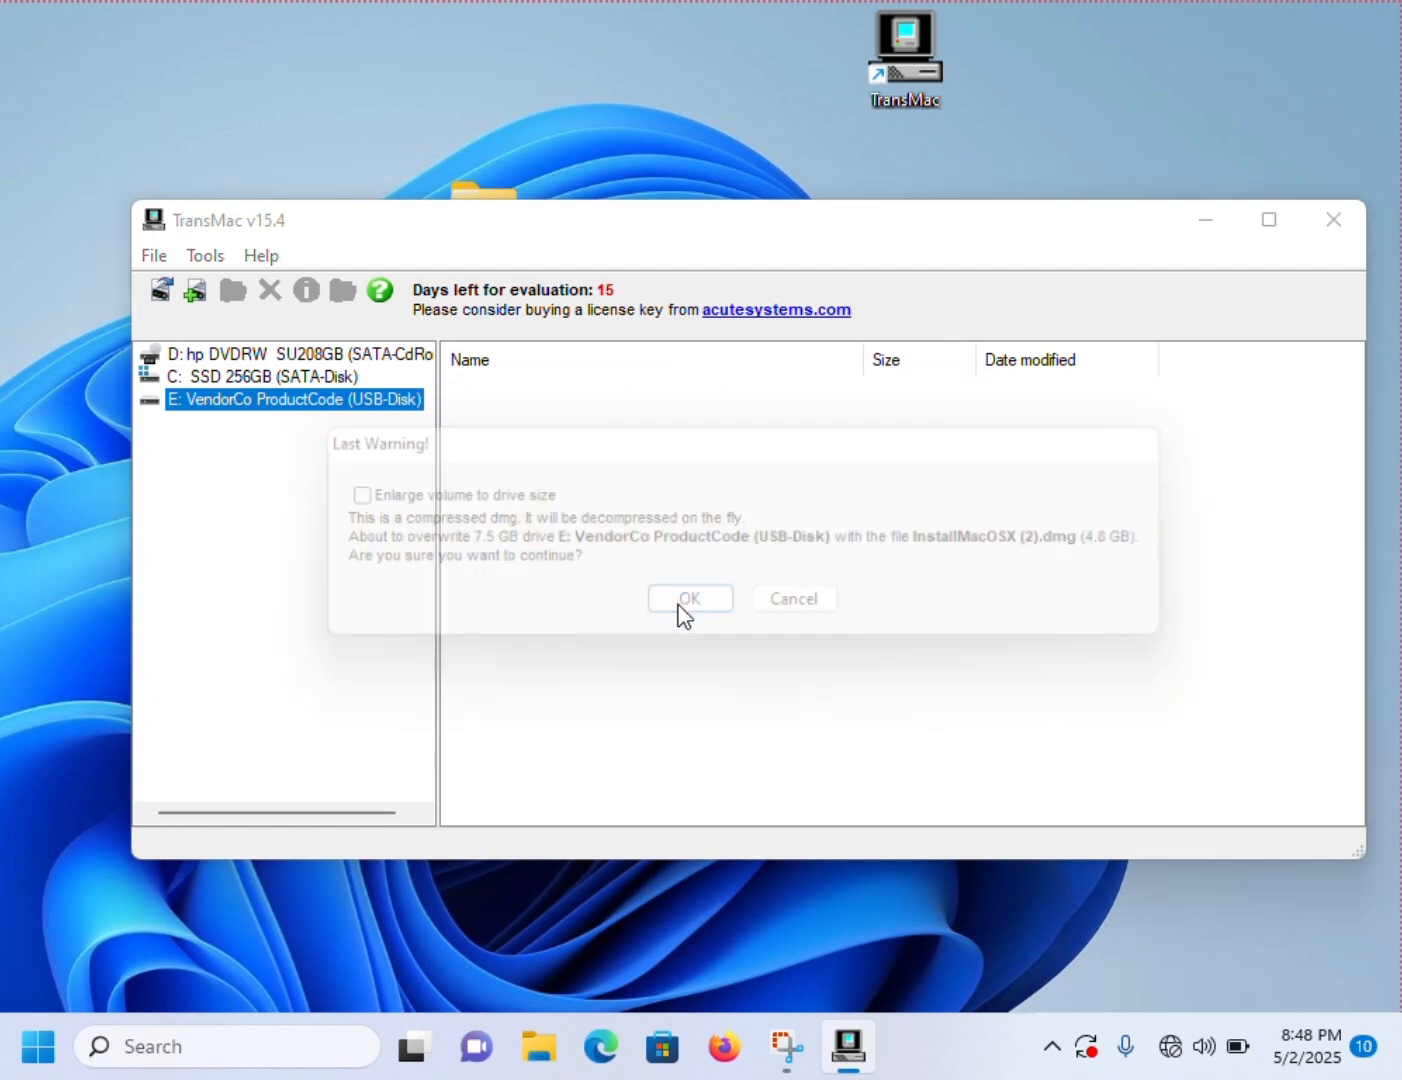